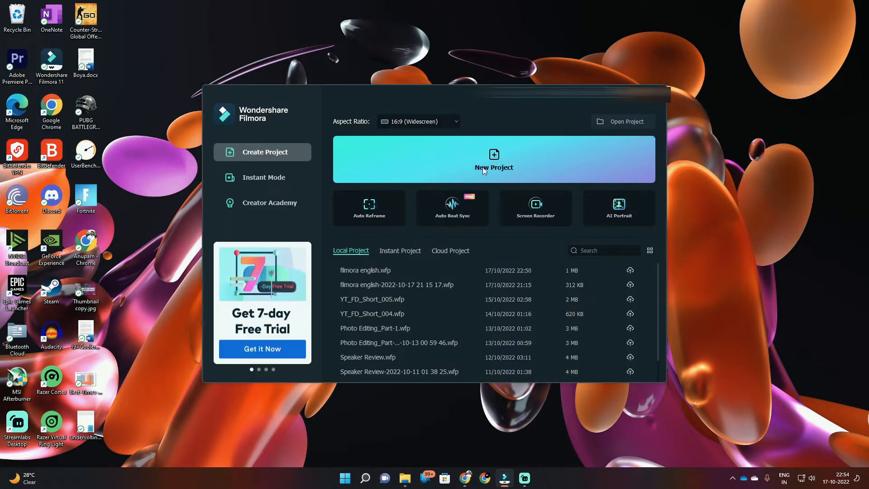
Step: Browse the ready-made video templates in Instant Mode
left_click(292, 182)
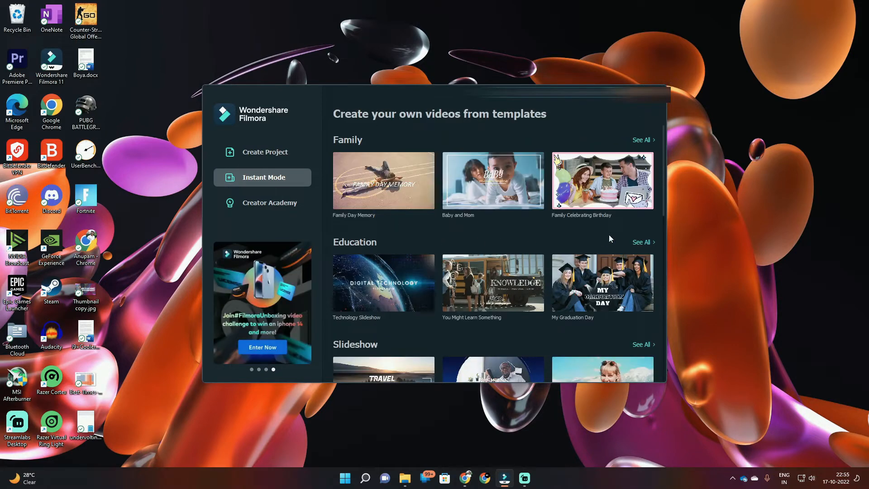
scroll(602, 239, "down", 8)
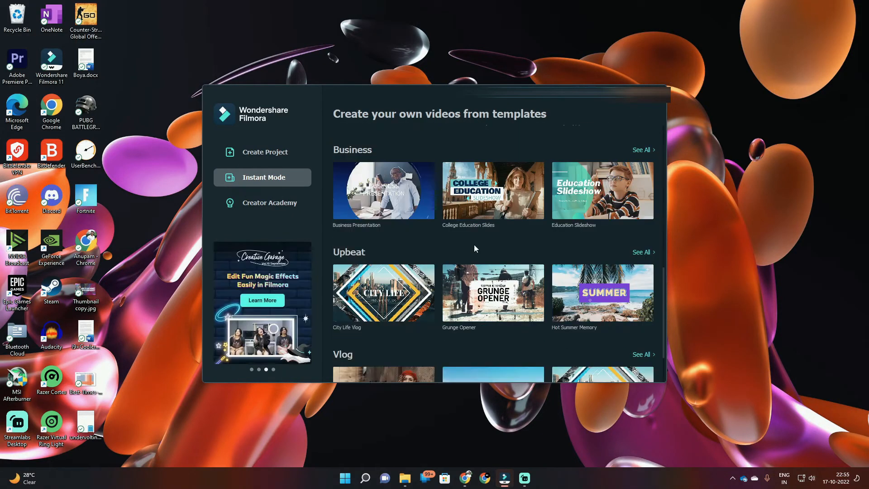
scroll(455, 268, "up", 3)
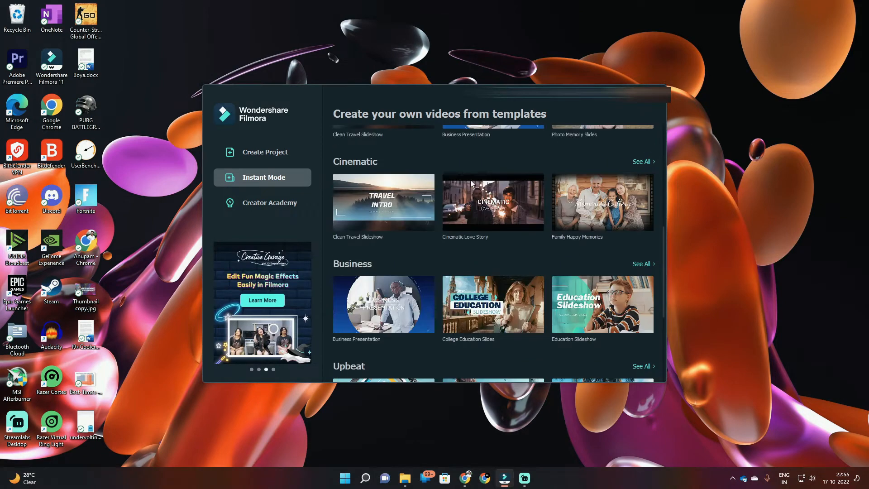
scroll(430, 236, "up", 5)
Step: Create a new project with the 16:9 (Widescreen) aspect ratio and open its project media folder
left_click(251, 153)
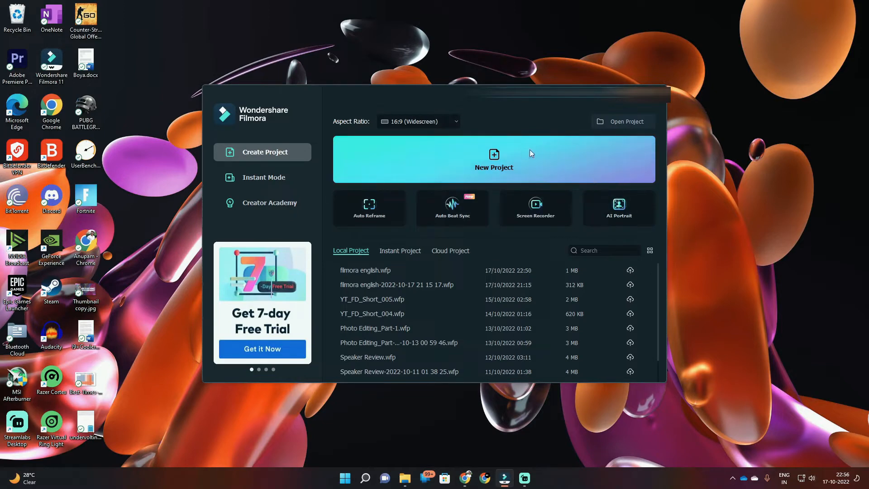
left_click(493, 157)
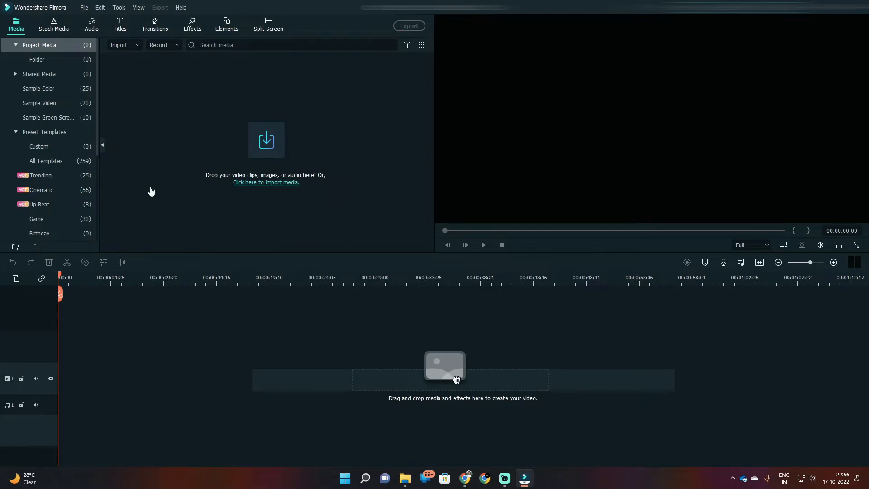
left_click(55, 60)
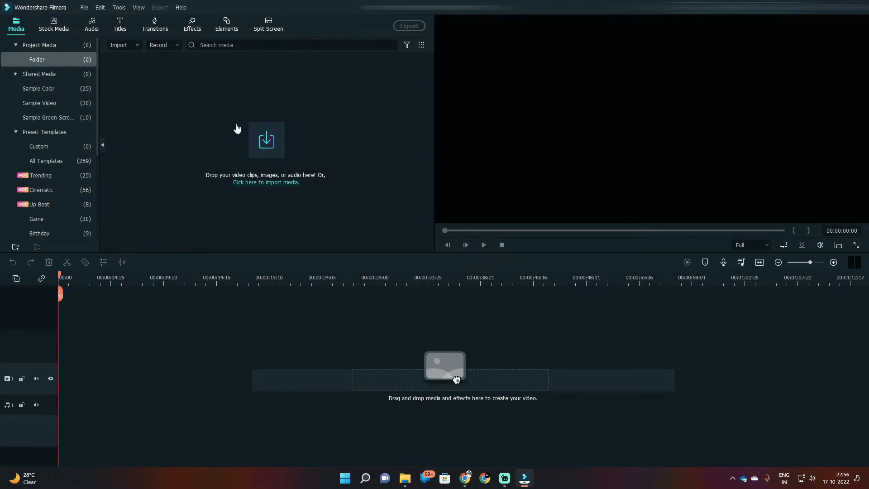
left_click(267, 145)
left_click(48, 76)
left_click(124, 26)
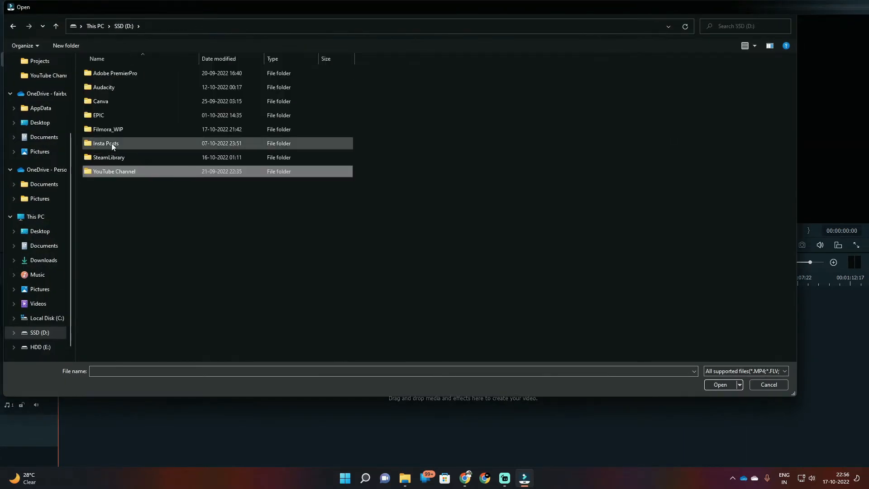
left_click(768, 385)
mouse_move(401, 481)
left_click(487, 447)
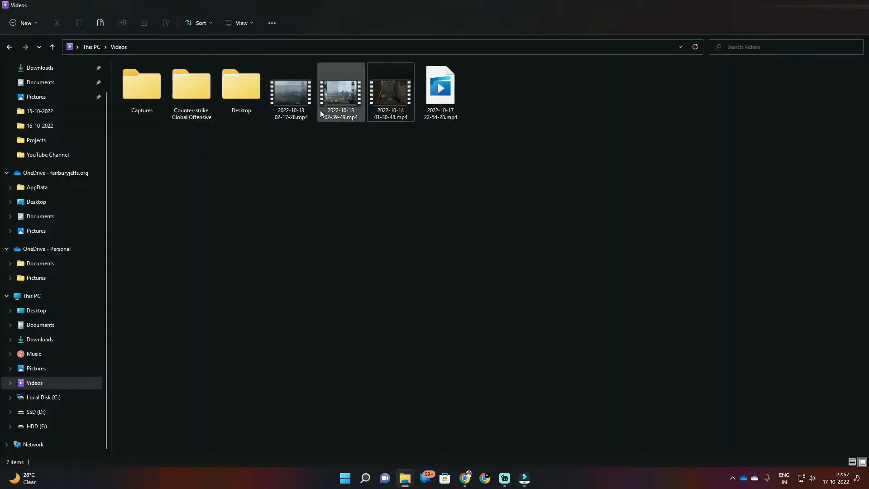
left_click_drag(401, 171, 194, 148)
key("alt+Tab")
key("alt+Tab")
key("alt+Tab")
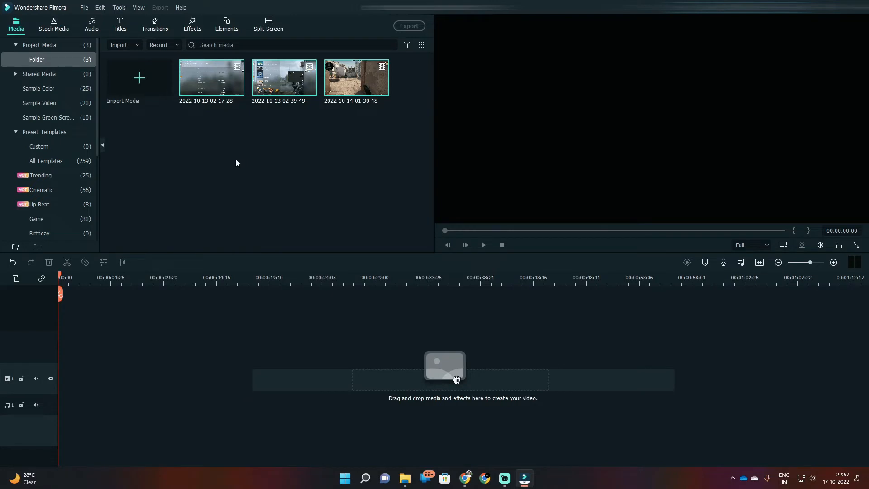
left_click(261, 162)
mouse_move(209, 85)
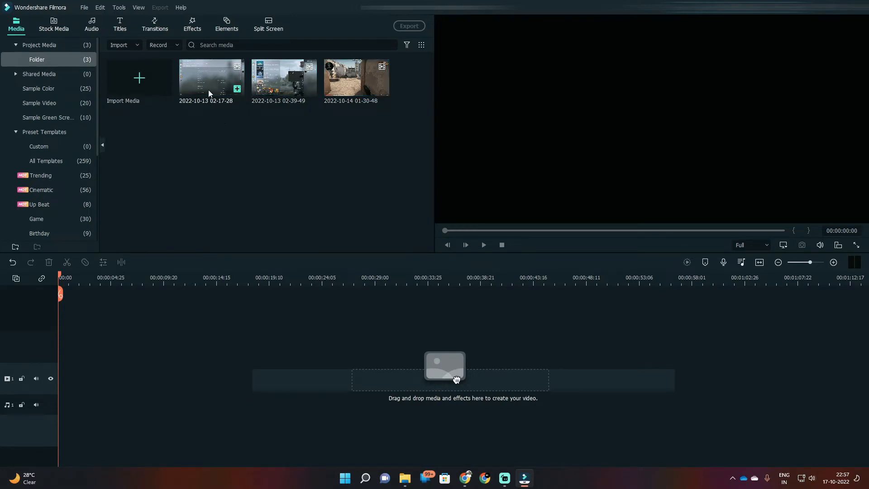
left_click_drag(218, 81, 90, 376)
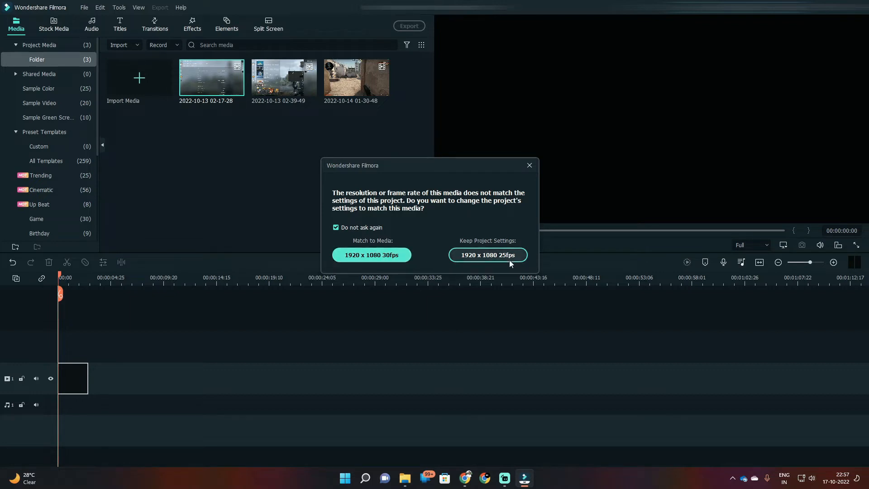
left_click(380, 256)
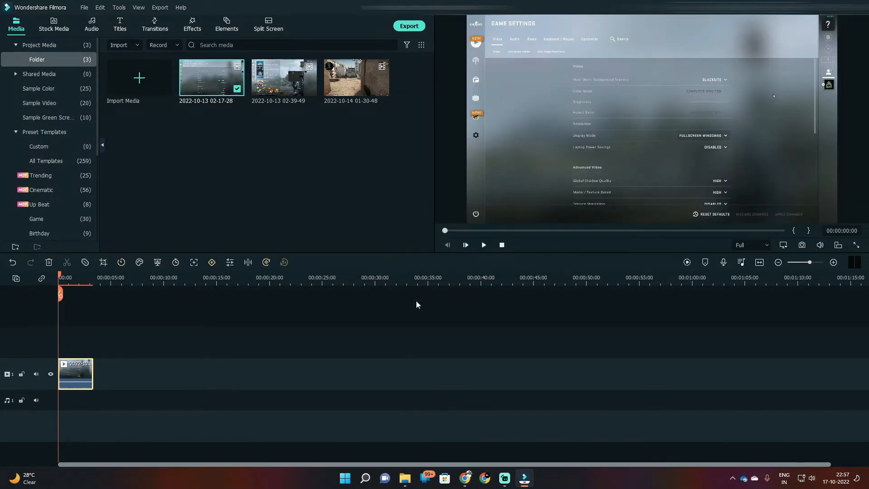
left_click_drag(284, 80, 97, 394)
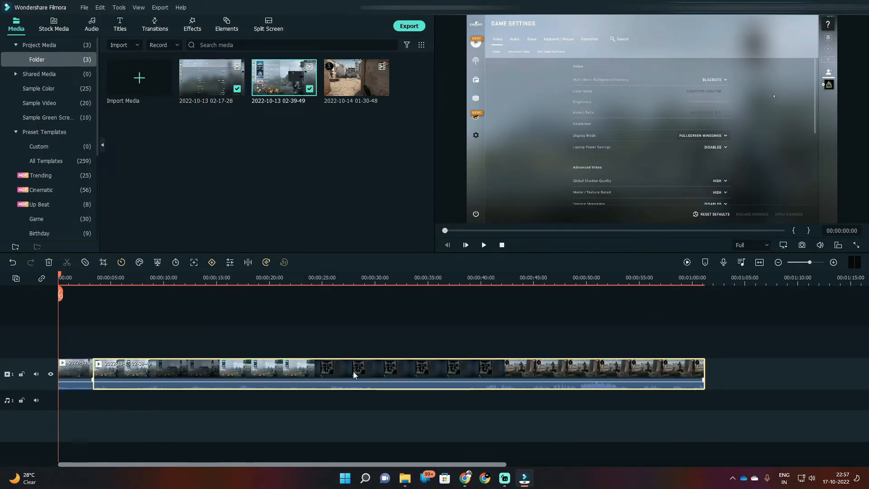
left_click_drag(61, 281, 43, 291)
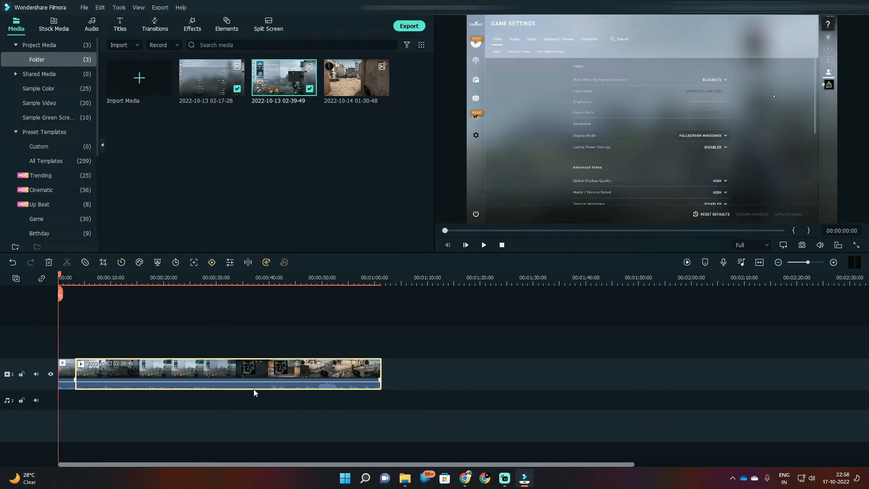
left_click_drag(59, 290, 220, 278)
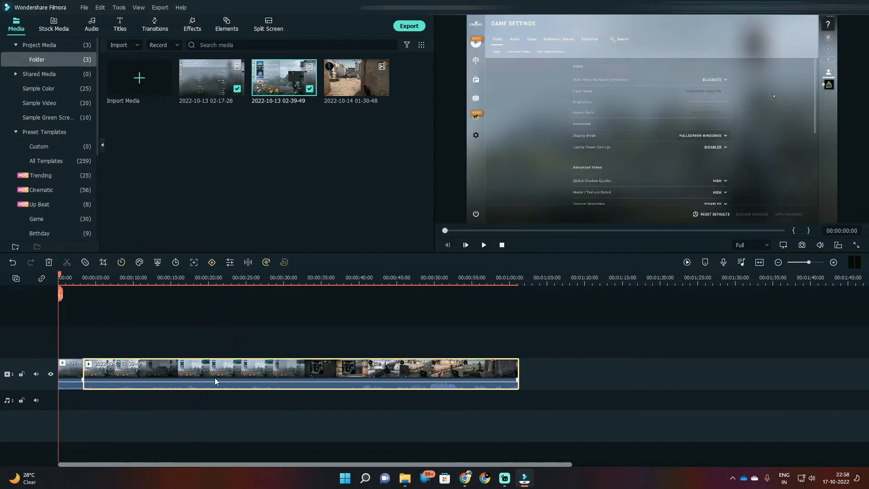
scroll(152, 396, "up", 1)
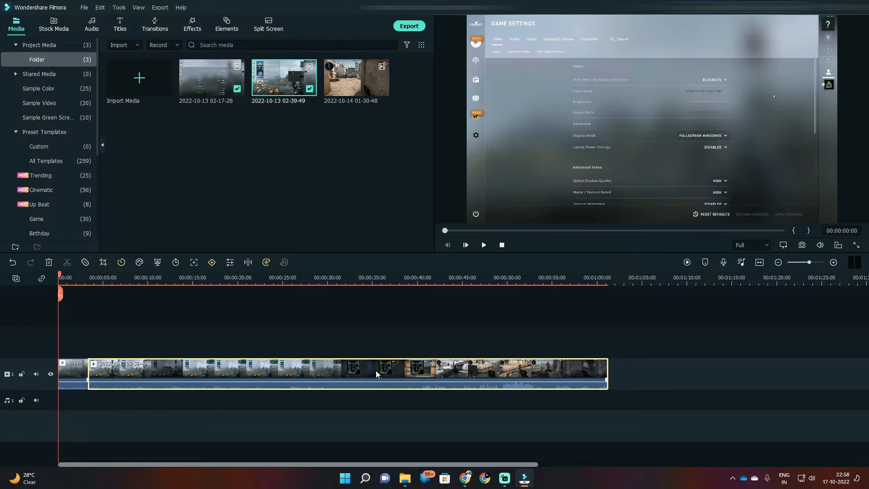
Step: Detach the audio from both clips on the video track
right_click(401, 366)
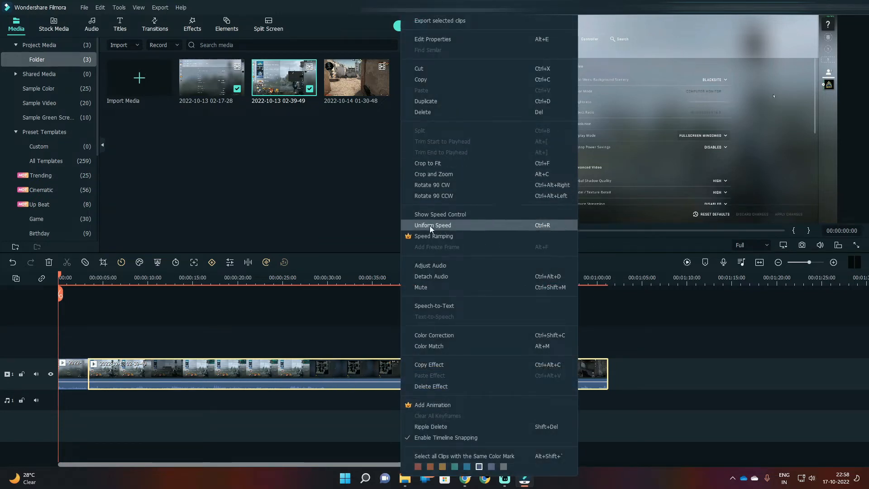
left_click(435, 277)
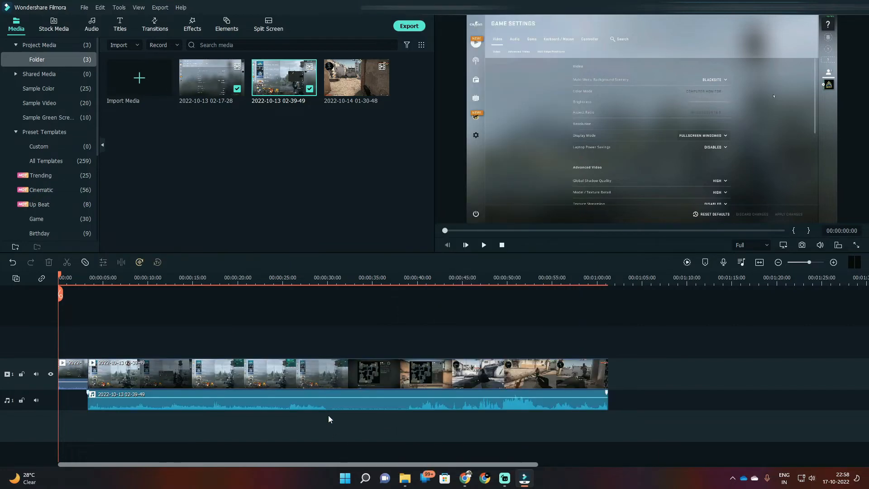
right_click(71, 372)
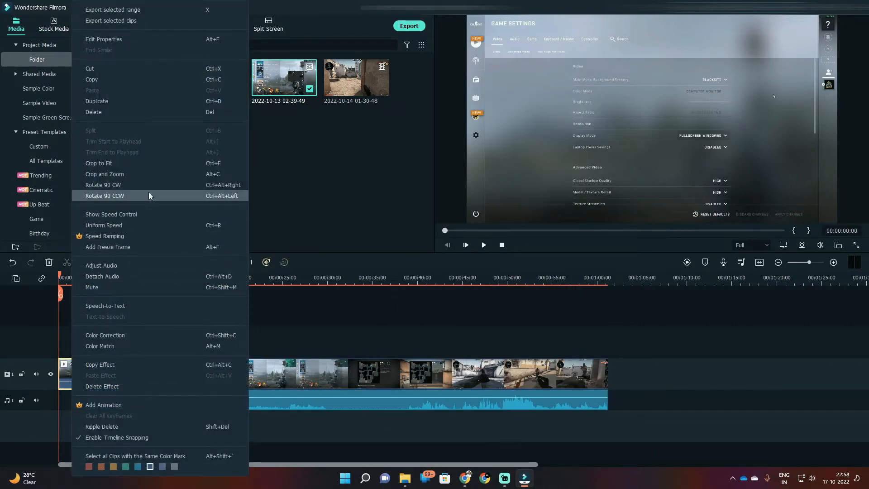
left_click(120, 276)
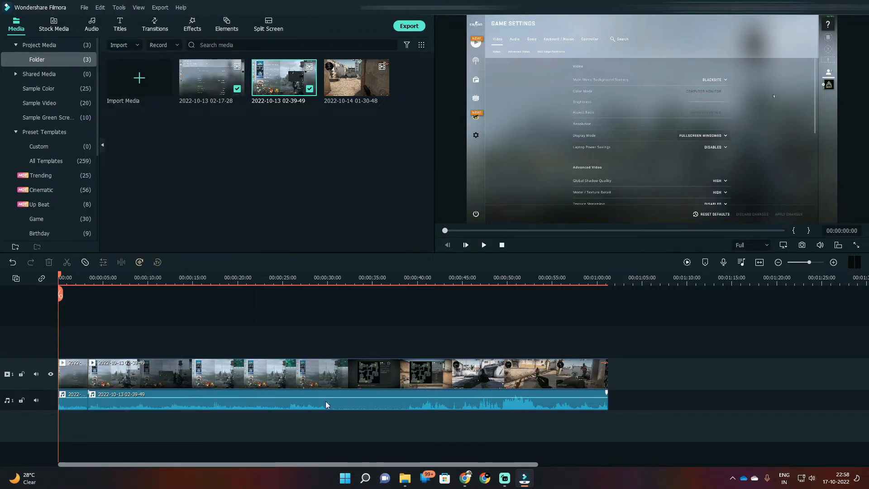
Step: Delete both detached audio clips from the audio track
mouse_move(279, 396)
left_click_drag(279, 397, 280, 399)
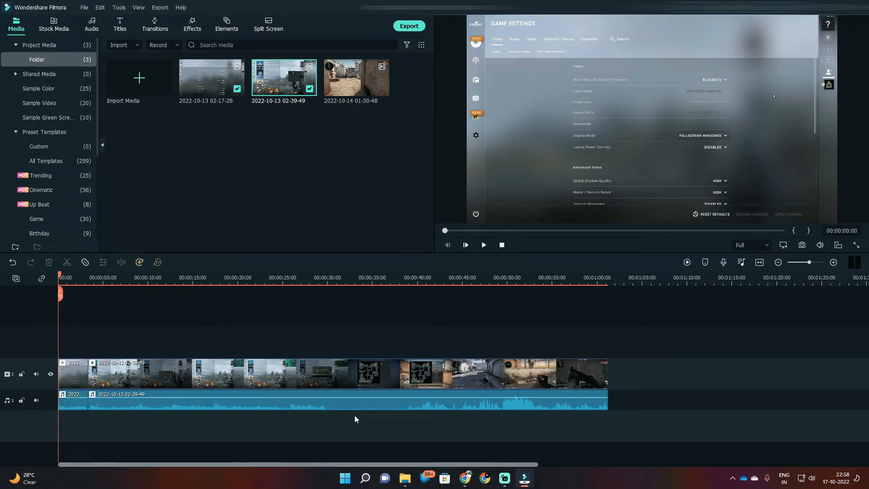
left_click_drag(697, 390, 80, 468)
key("Delete")
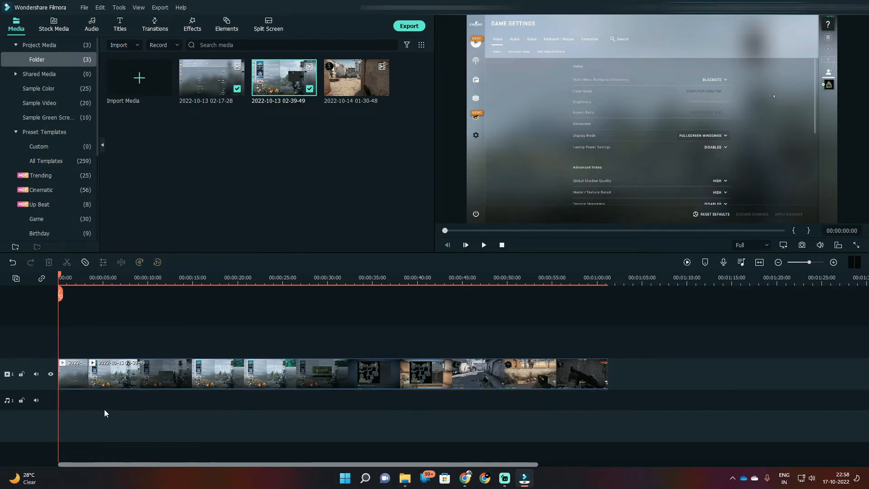
Step: Play back the second clip from about 35 seconds, then return the playhead to the start of the timeline
left_click(376, 277)
key("space")
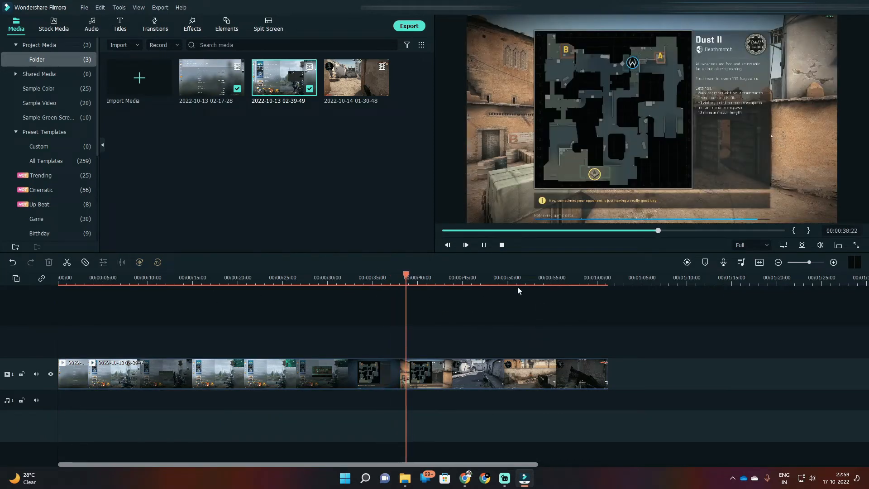
key("space")
left_click_drag(424, 274, 33, 347)
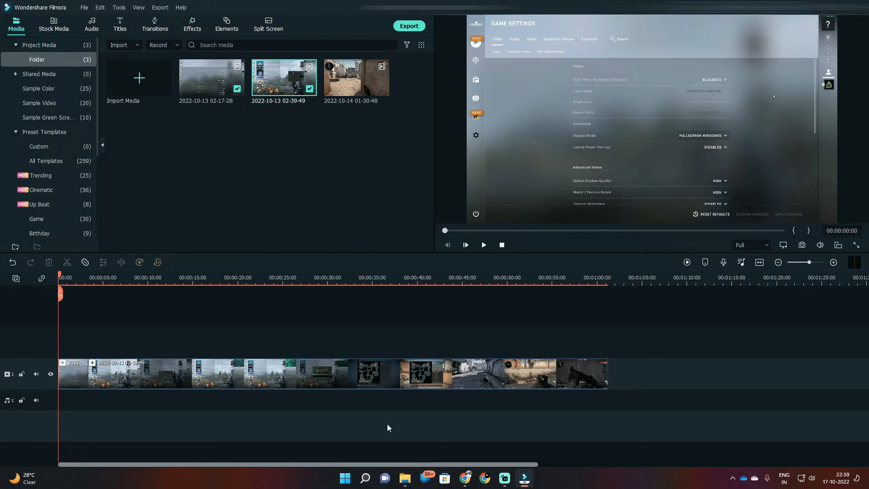
Step: Import the Immortal - NEFFEX track from the SSD (D:) folder Filmora_WIP > Audio Tracks > YT BG Music into the project media
mouse_move(406, 481)
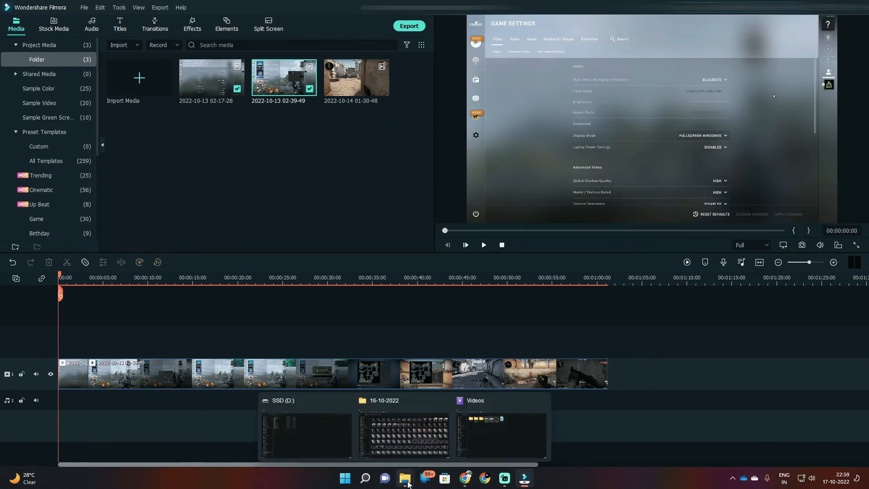
left_click(322, 456)
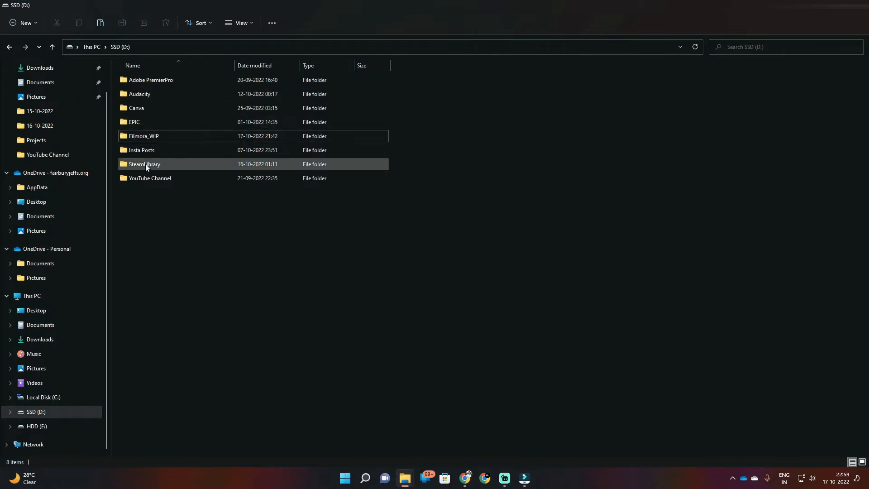
double_click(139, 137)
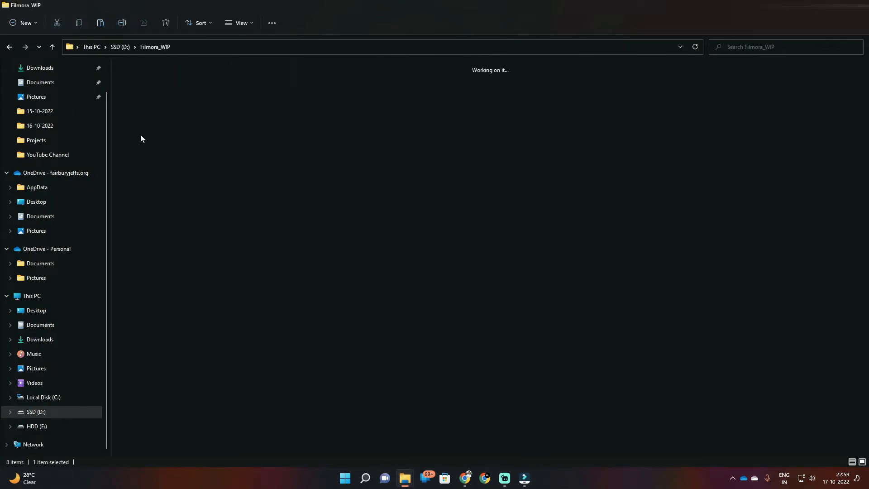
double_click(162, 120)
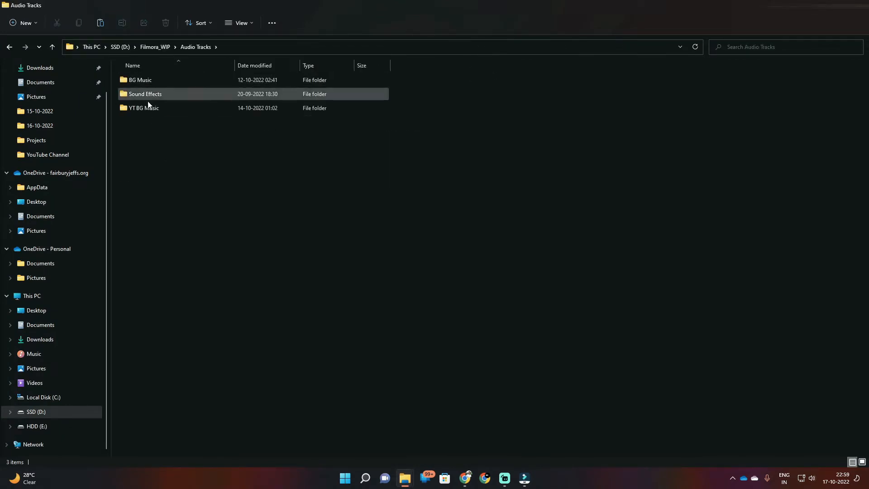
double_click(144, 107)
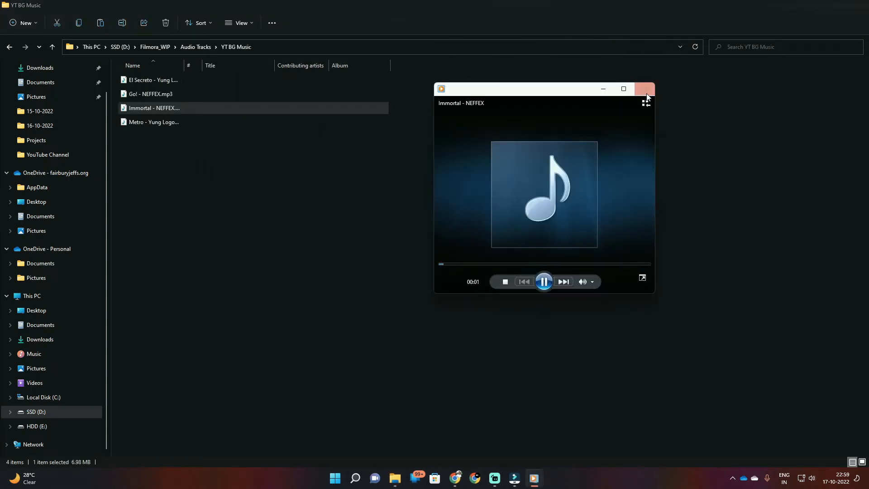
left_click(647, 97)
left_click_drag(157, 108, 216, 227)
key("super+Tab")
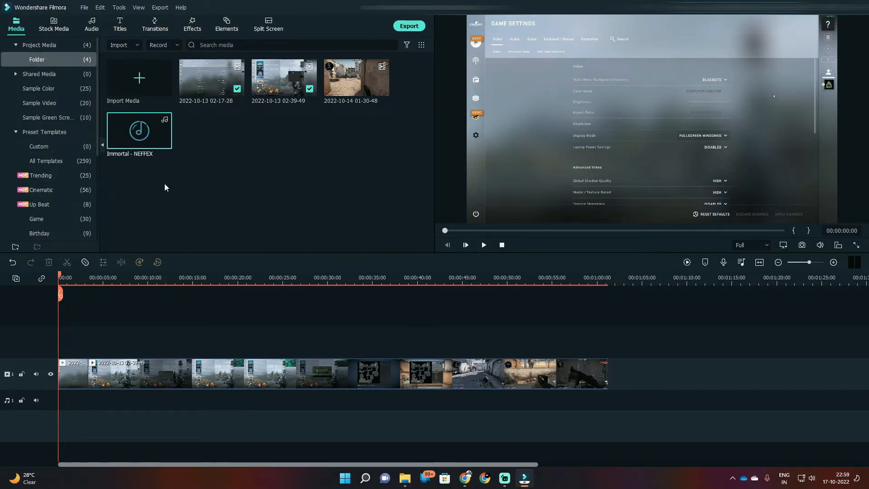
Step: Shift both gameplay clips later on the video track and insert My project-01.mp4 from Filmora_WIP > YT SHORTs at the timeline start
left_click_drag(658, 364, 73, 382)
left_click_drag(74, 375, 154, 382)
left_click(404, 478)
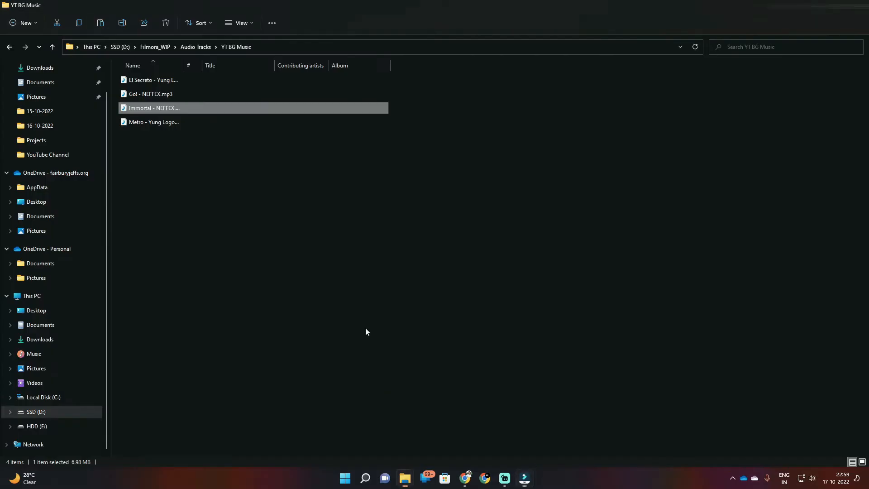
left_click(204, 47)
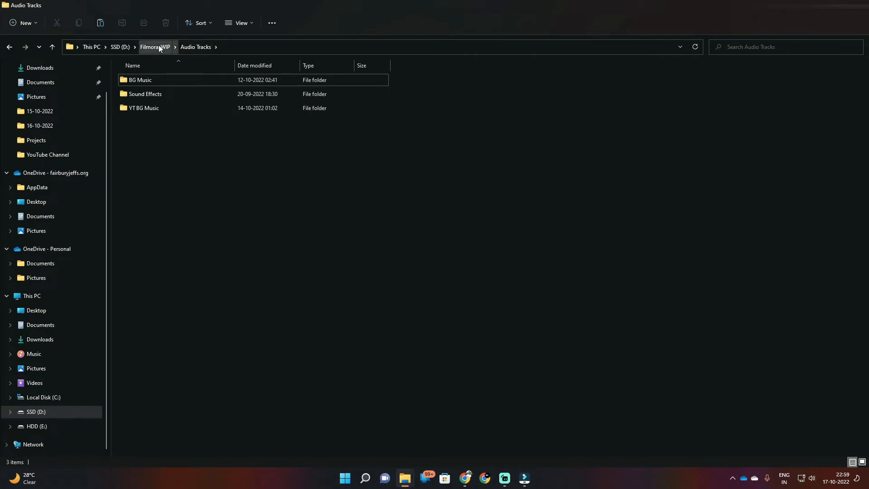
left_click(155, 47)
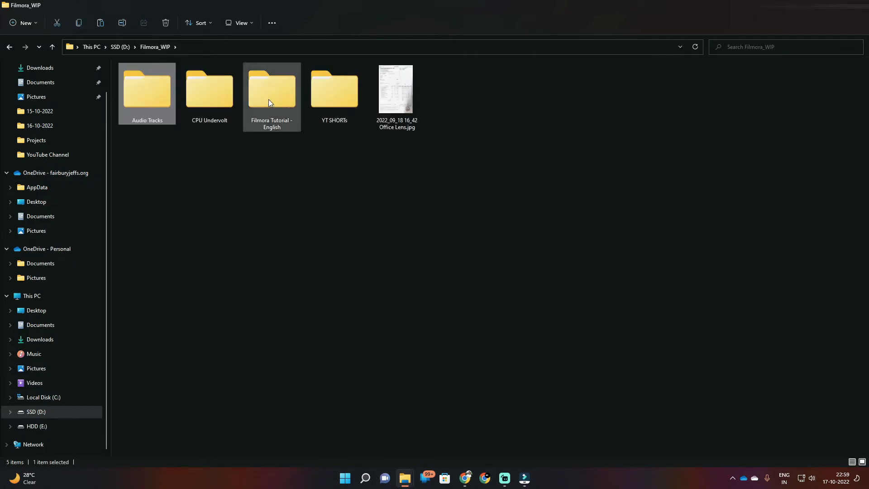
double_click(334, 95)
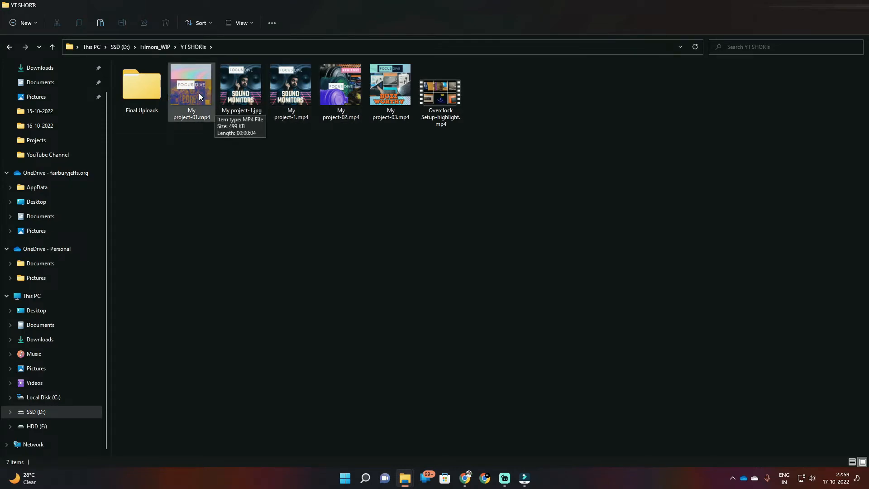
left_click_drag(208, 110, 94, 380)
key("alt+Tab")
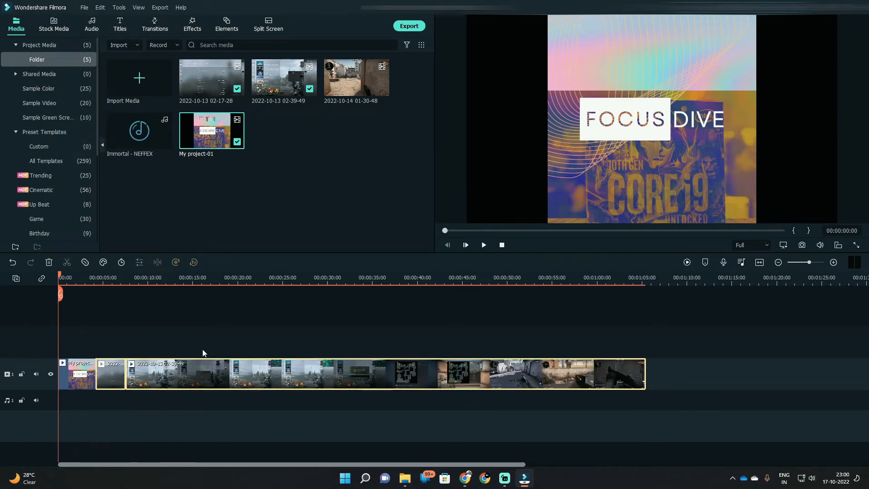
Step: Preview the Immortal - NEFFEX track and the intro clip, and place the track on the audio track at the timeline start
double_click(140, 137)
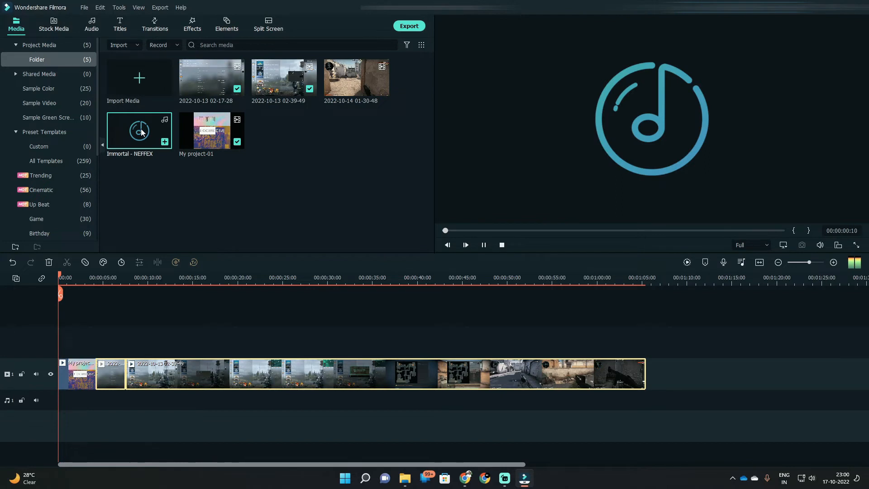
left_click(214, 196)
double_click(202, 140)
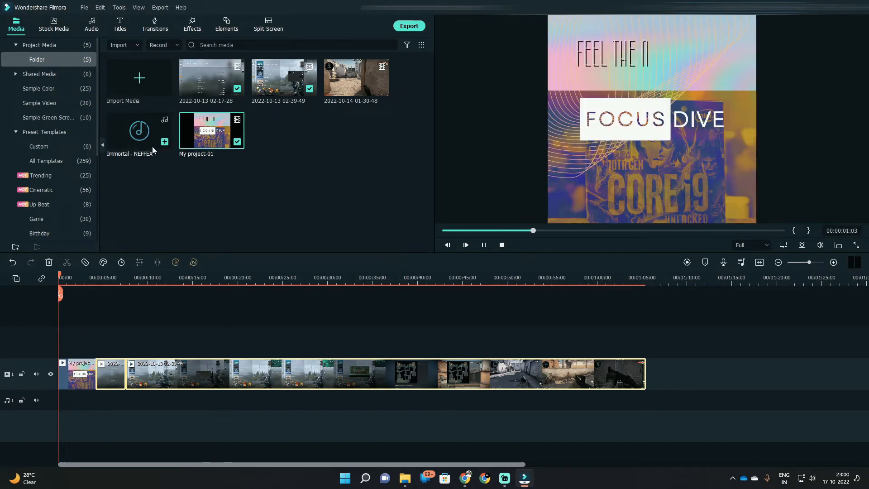
left_click_drag(128, 136, 58, 420)
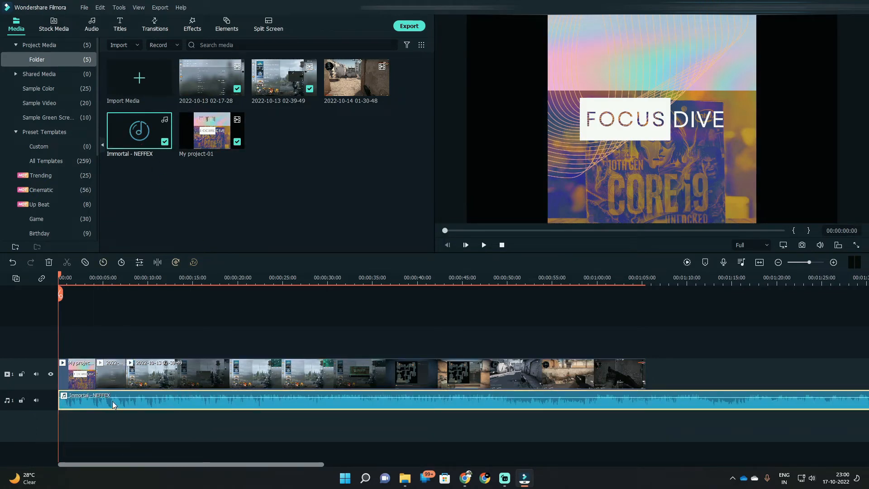
key("space")
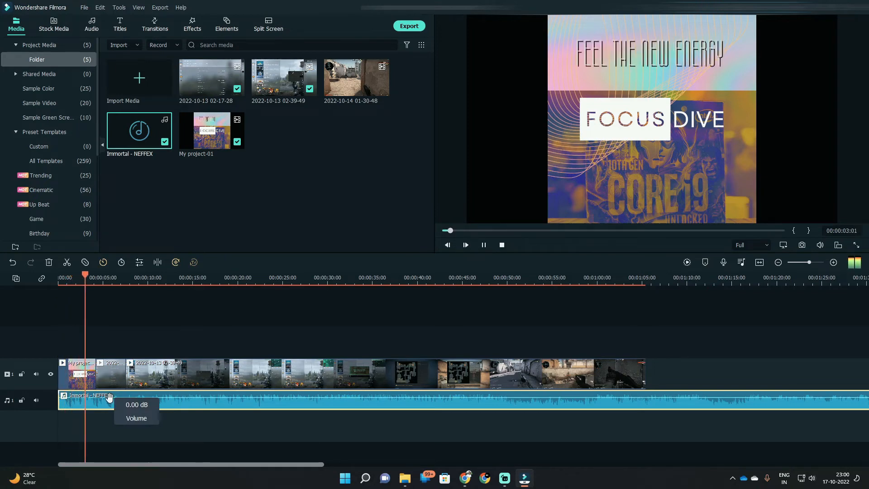
key("space")
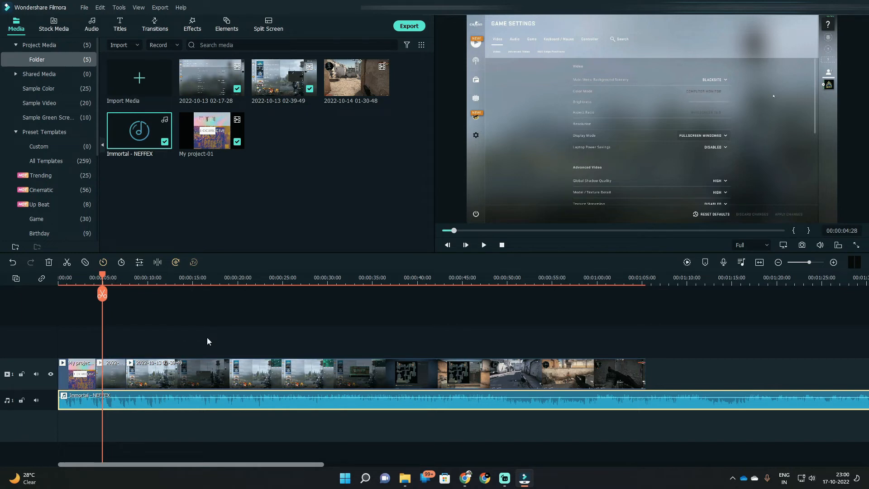
Step: Try several timeline zoom levels, ending on a closer view of the intro and gameplay clips
scroll(207, 337, "up", 5)
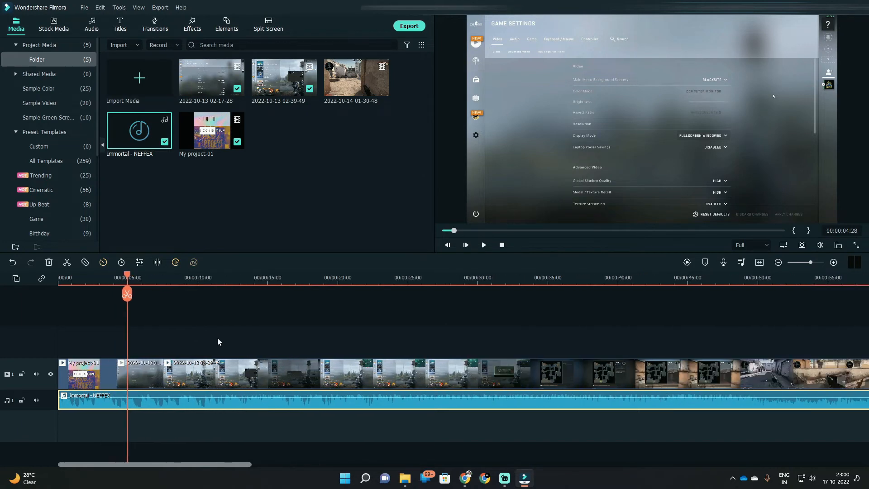
scroll(217, 338, "up", 2)
scroll(216, 338, "down", 5)
scroll(217, 340, "down", 2)
scroll(217, 340, "up", 4)
scroll(216, 336, "up", 3)
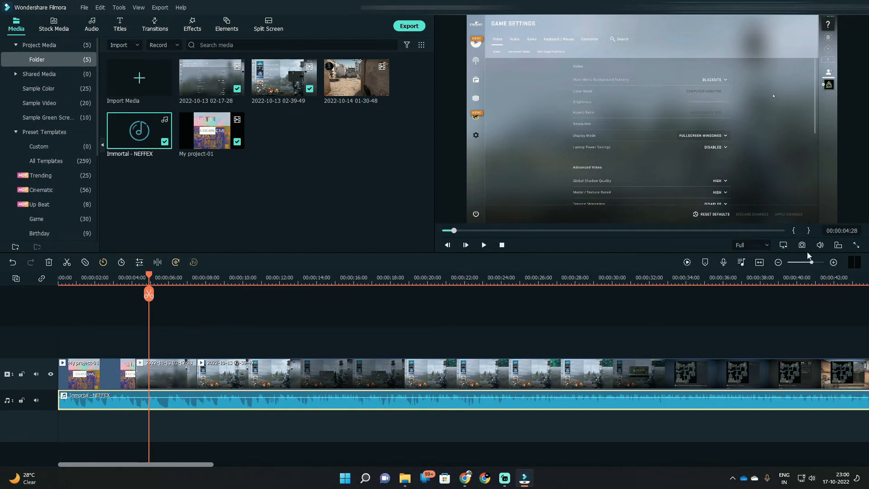
scroll(811, 262, "down", 4)
scroll(812, 264, "up", 2)
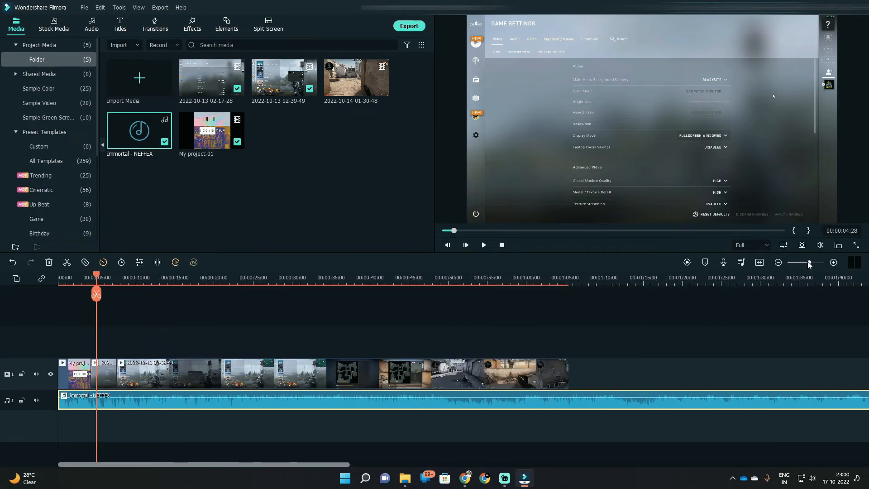
scroll(811, 265, "up", 4)
scroll(810, 265, "down", 2)
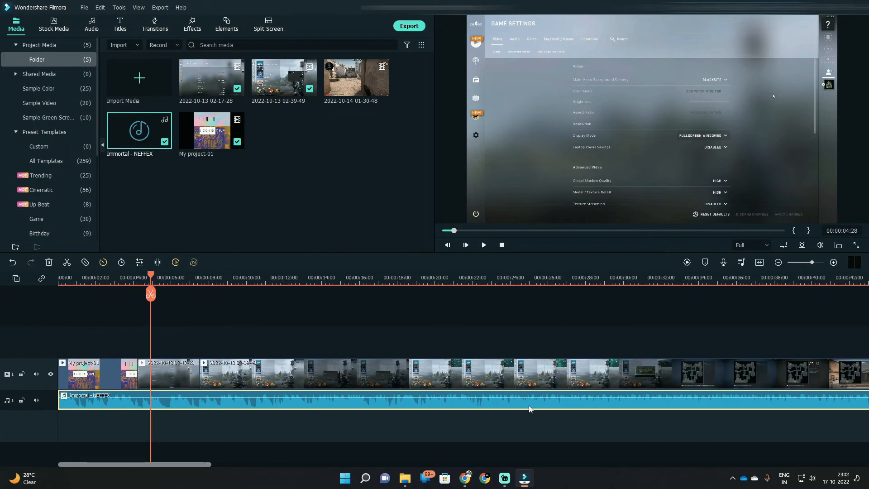
Step: Split both the music track and the second gameplay clip at 00:00:12:14
left_click_drag(152, 277, 297, 292)
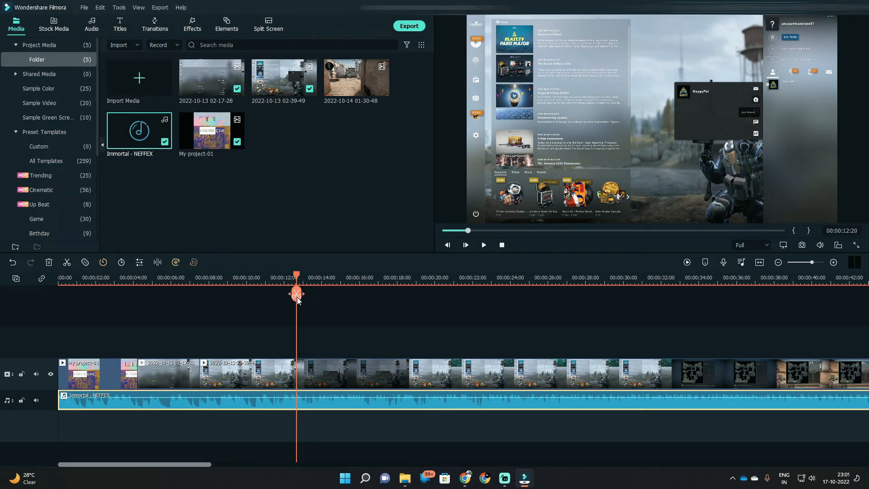
left_click_drag(299, 276, 291, 277)
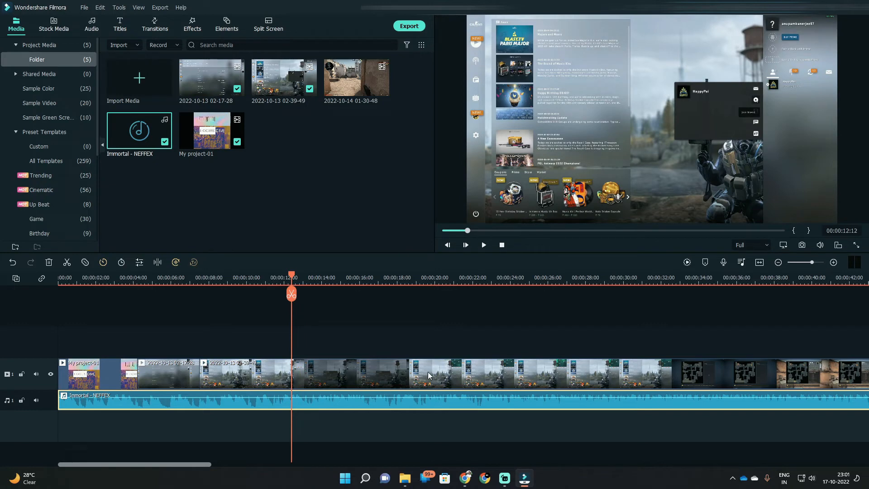
left_click_drag(294, 275, 294, 274)
left_click(293, 295)
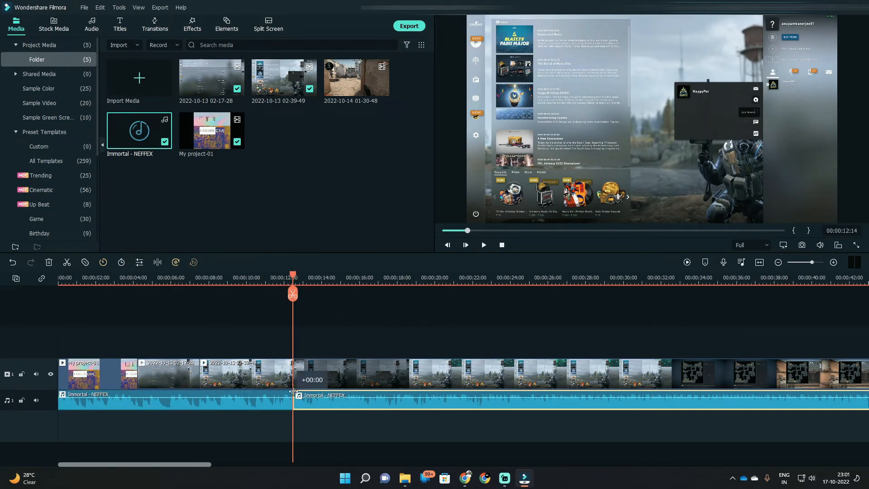
left_click(319, 373)
left_click(292, 293)
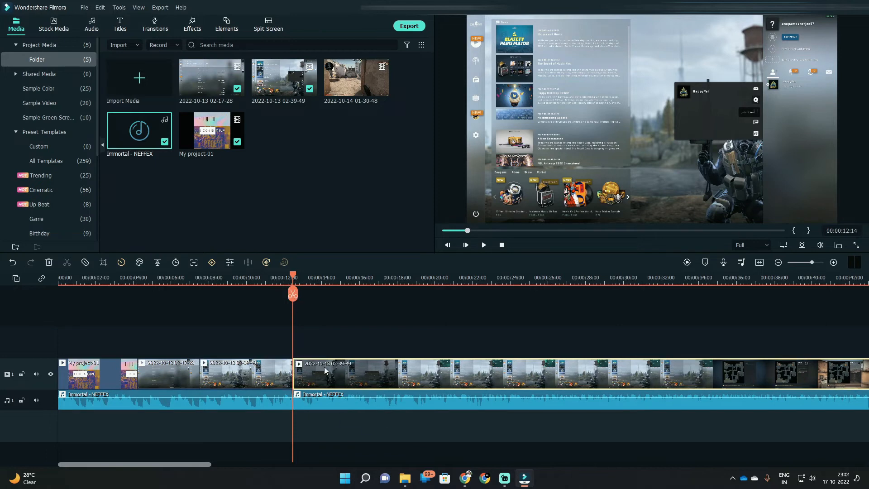
Step: Split the remaining gameplay clip and the music beneath it at 00:00:18:01
left_click_drag(294, 277, 397, 277)
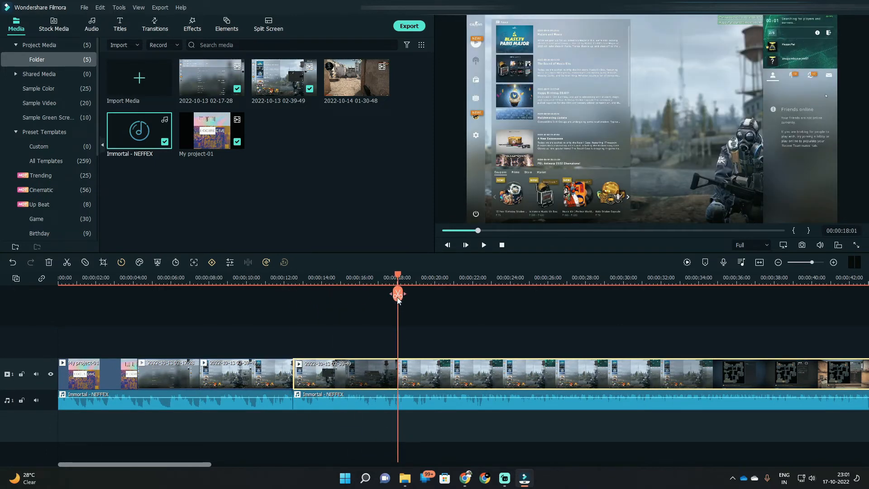
left_click(398, 297)
left_click(403, 402)
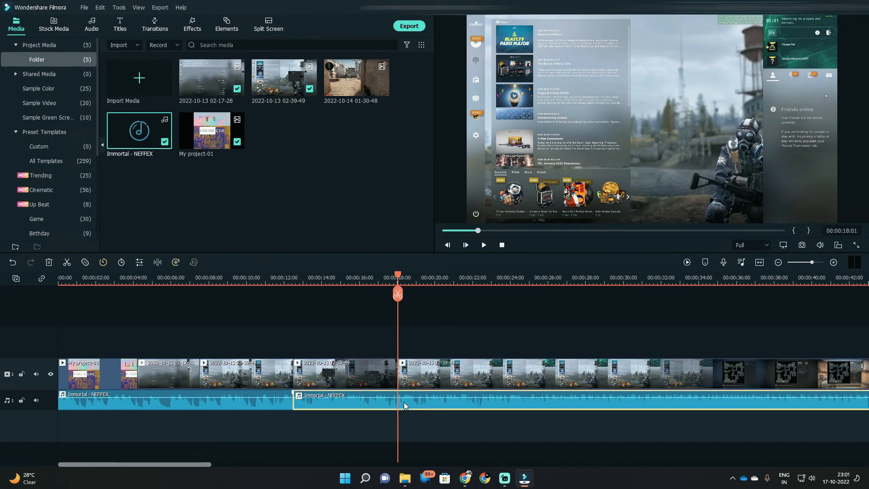
left_click(397, 294)
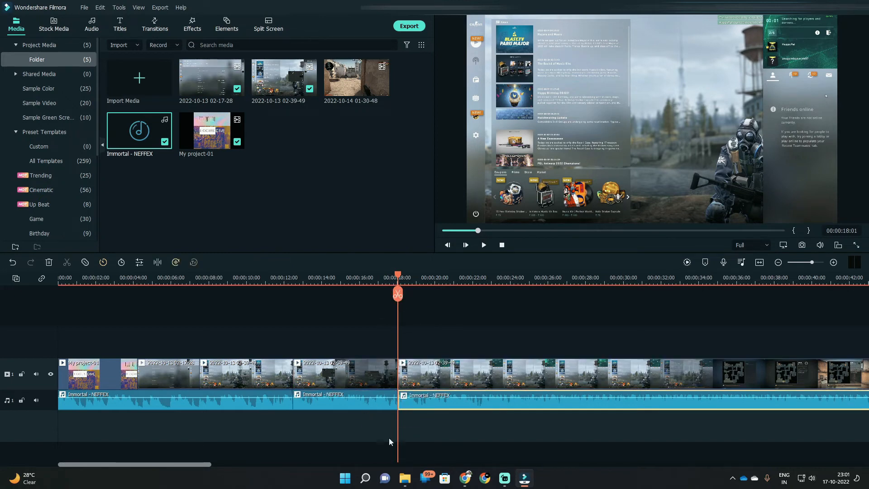
Step: Delete the gameplay and music segments between 00:00:12:14 and 00:00:18:01, and return the playhead to the timeline start
left_click(438, 377)
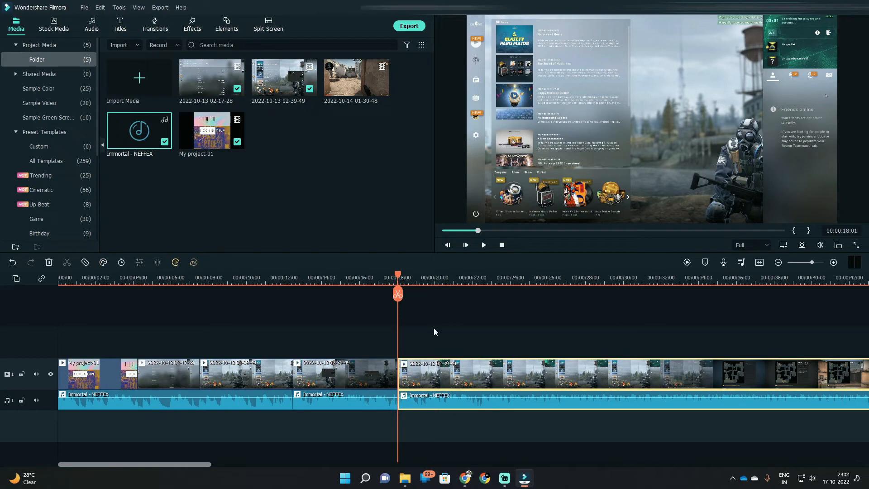
left_click(382, 364)
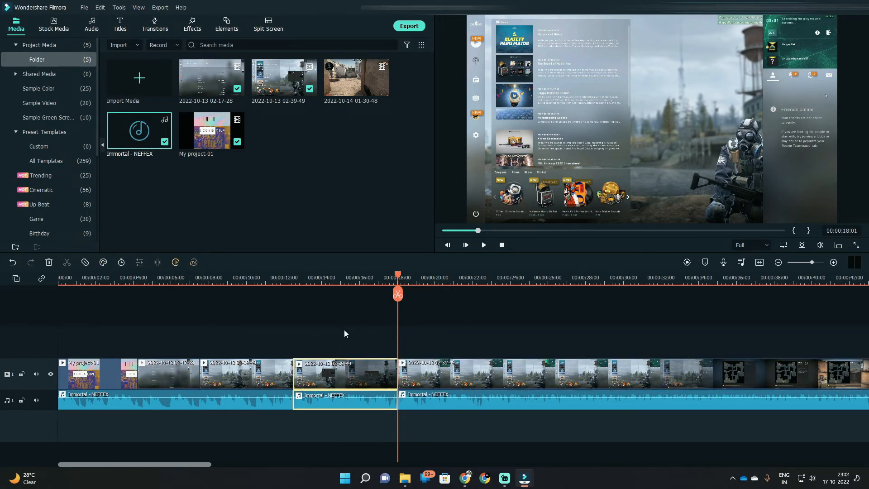
key("Delete")
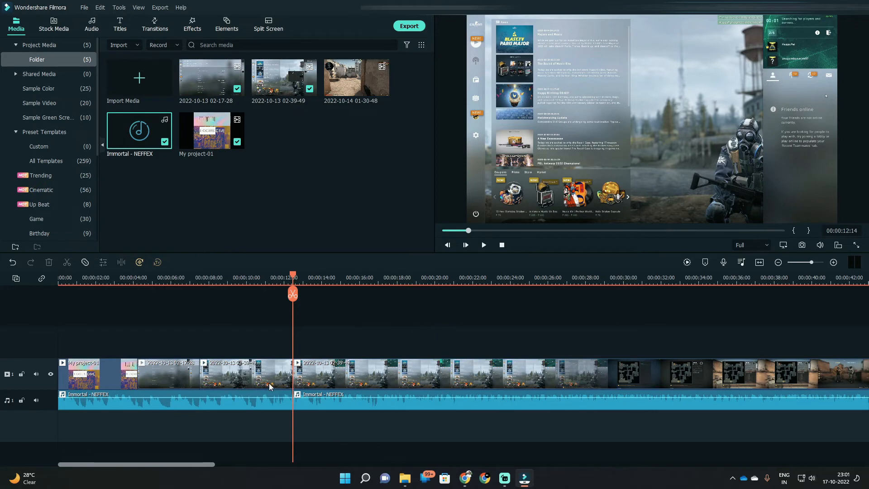
left_click_drag(279, 267, 18, 285)
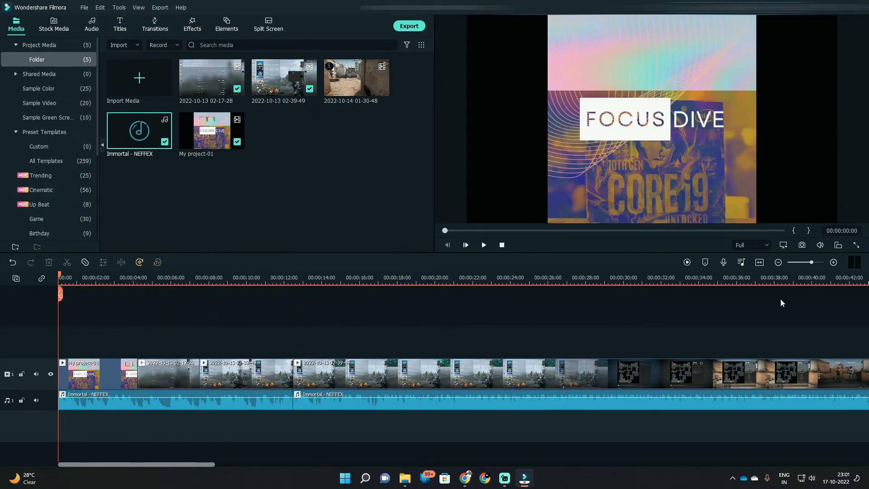
Step: Add the Mild effect from the Free category above the gameplay at about 11 seconds, and play back the affected section
left_click(192, 25)
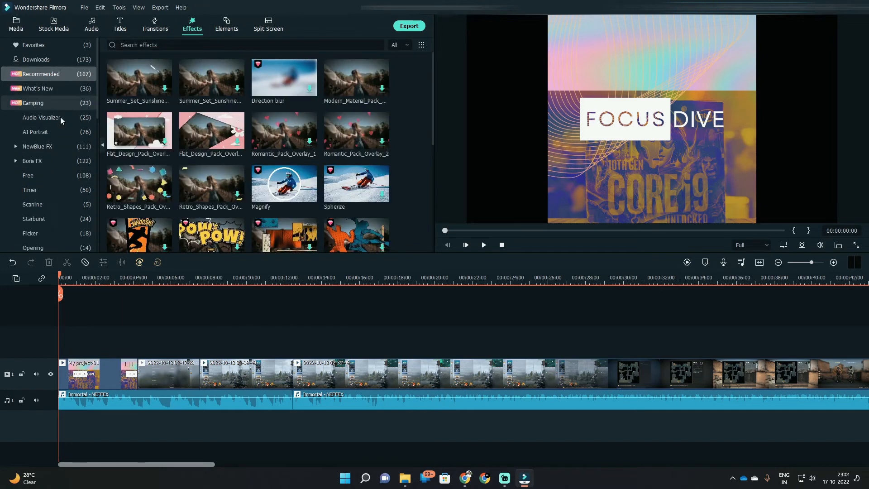
left_click(52, 130)
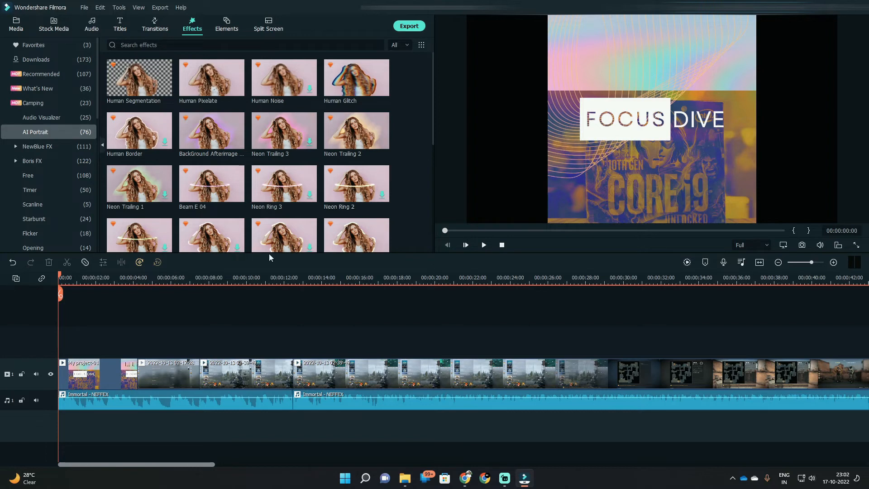
left_click(43, 177)
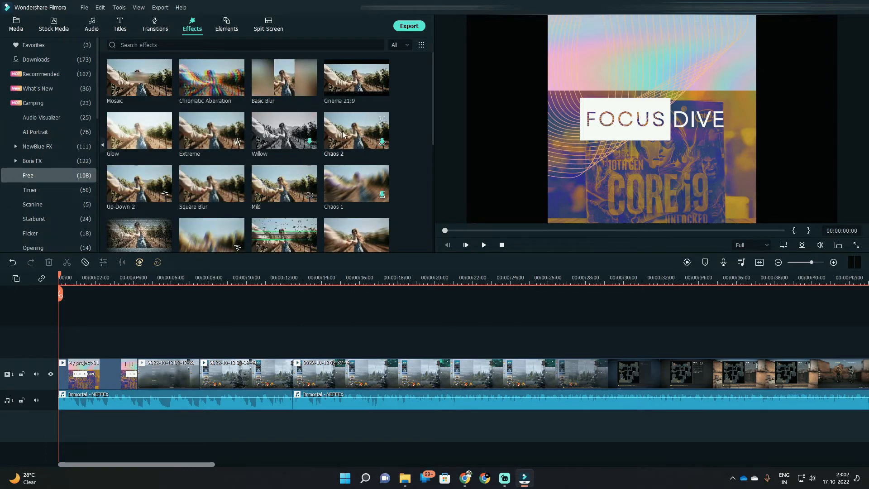
left_click(284, 184)
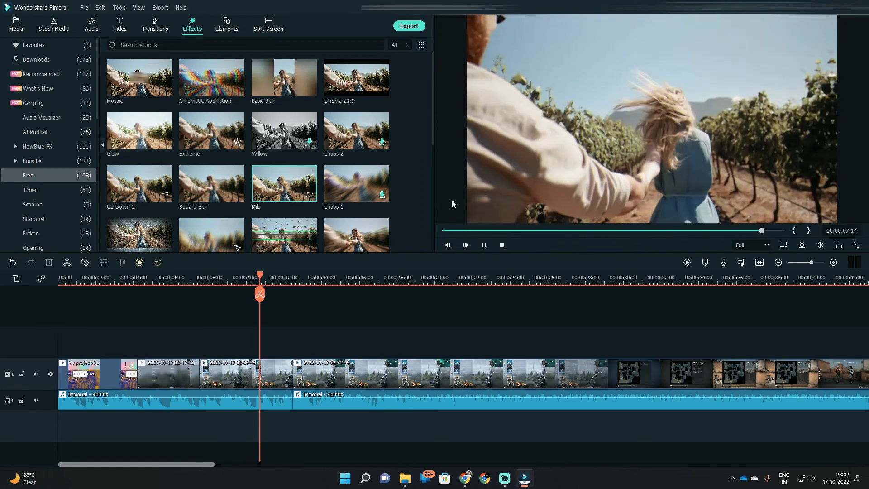
left_click_drag(284, 183, 276, 342)
key("space")
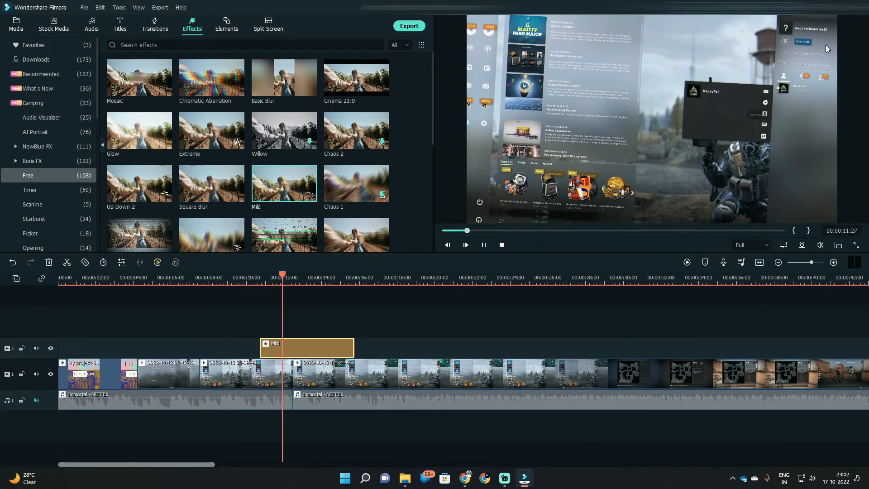
left_click(327, 278)
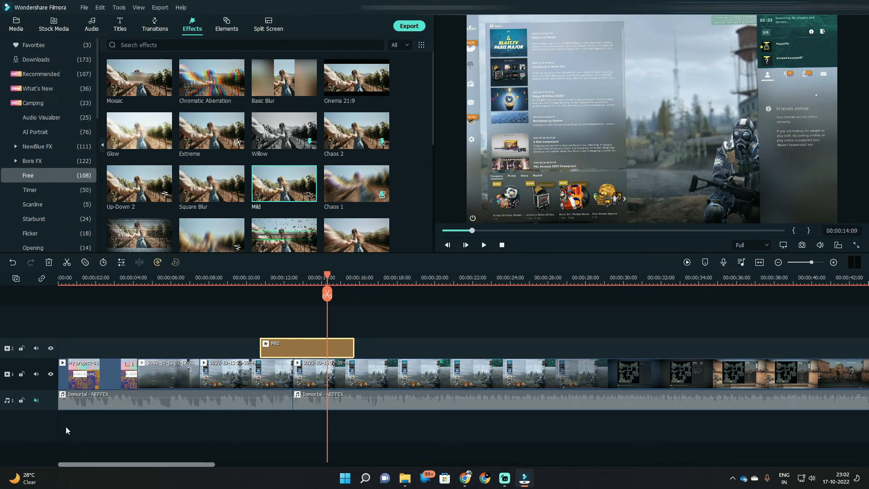
Step: Unmute the music track and lower the volume of both Immortal - NEFFEX segments, the second one to -10.50 dB
left_click(36, 403)
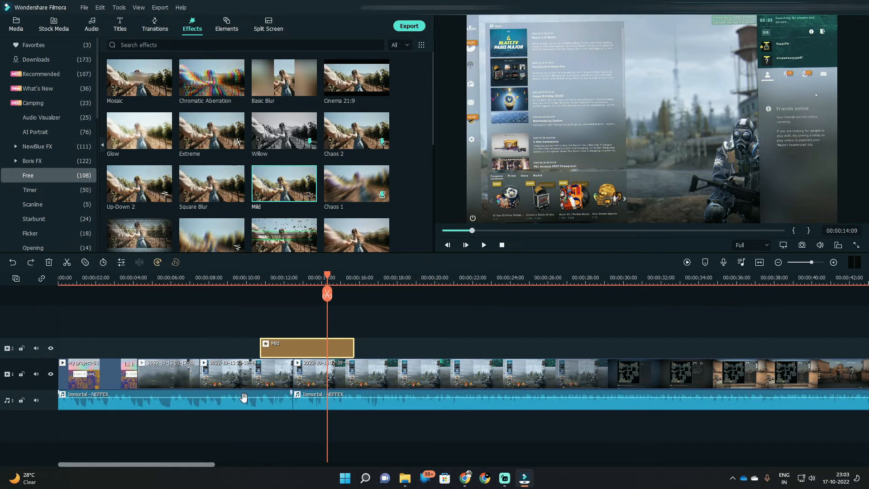
left_click_drag(244, 398, 244, 401)
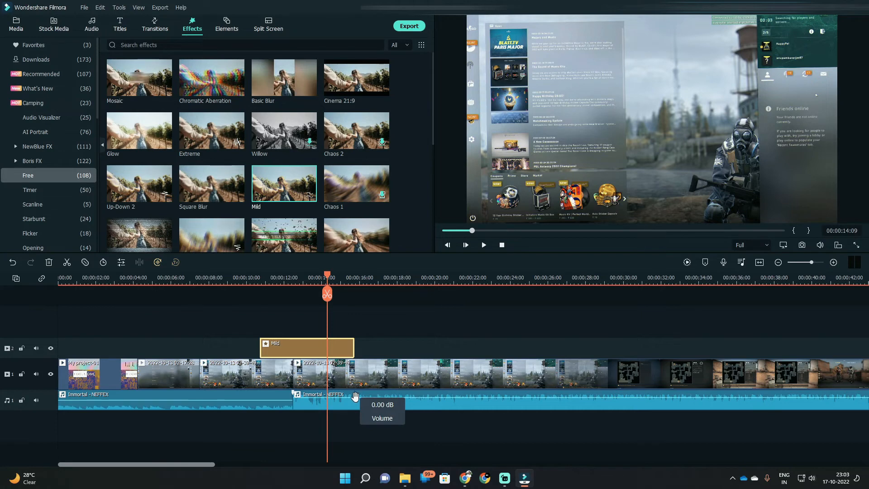
left_click_drag(355, 397, 354, 403)
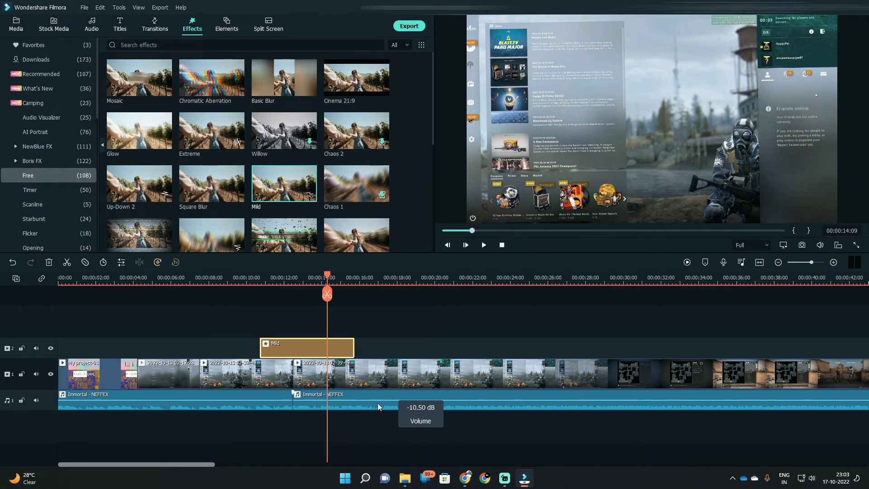
Step: Add the mixkit cinematic laser gun sound from Audio Tracks > Sound Effects to a second audio track at the timeline start, and play it back
mouse_move(405, 483)
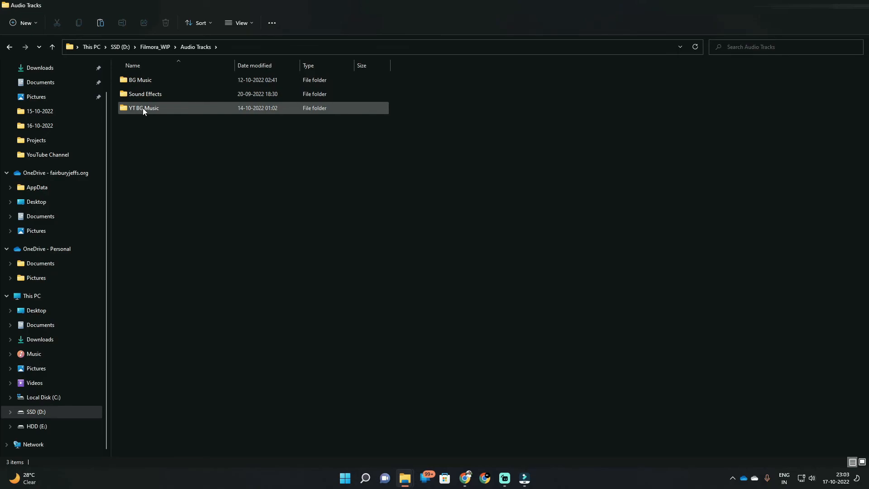
double_click(140, 94)
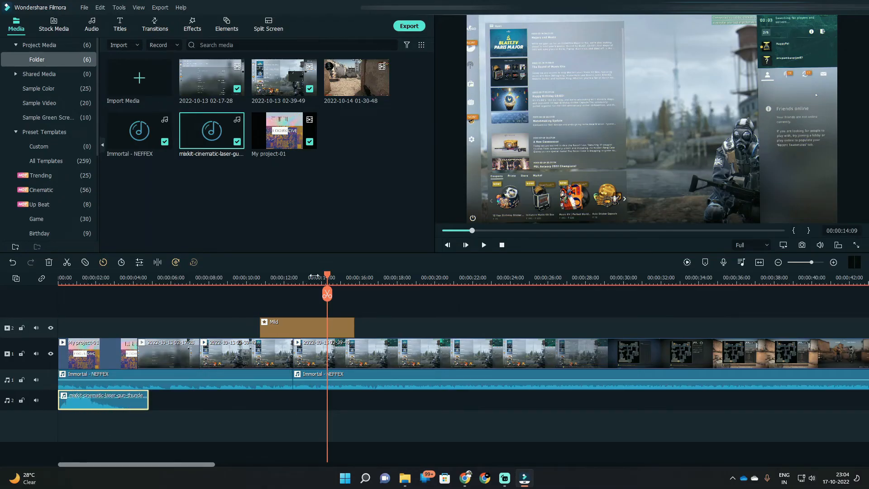
left_click_drag(328, 276, 43, 310)
key("space")
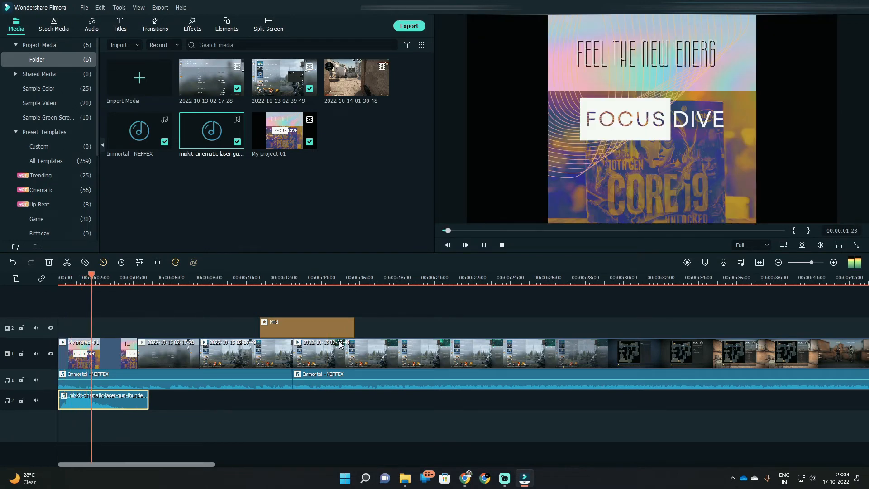
key("space")
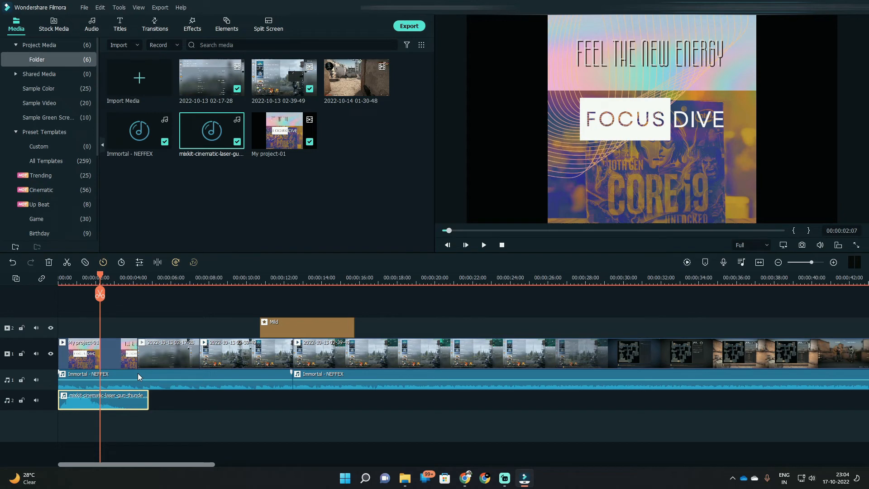
Step: Preview the Title 2 template from the Free titles category
left_click(119, 27)
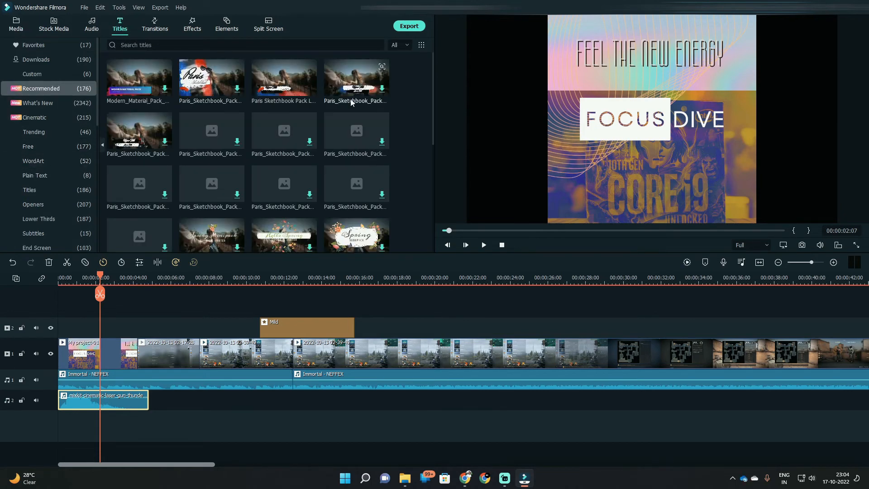
left_click(46, 147)
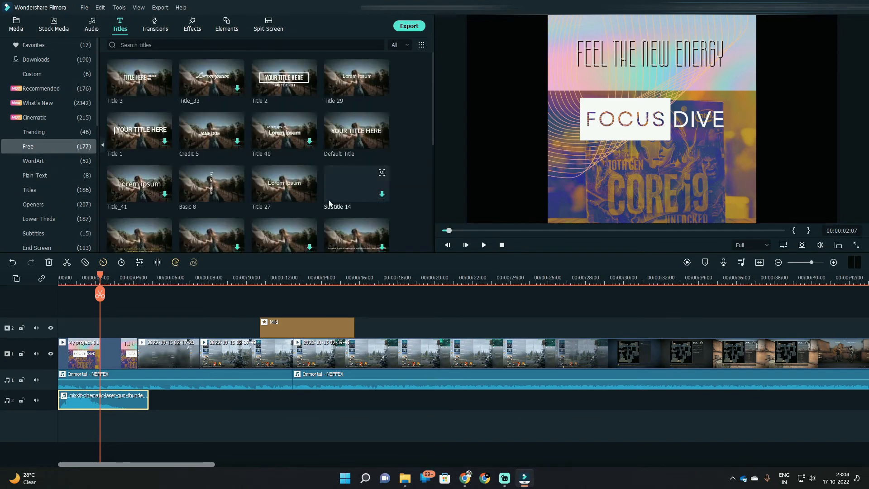
left_click(274, 91)
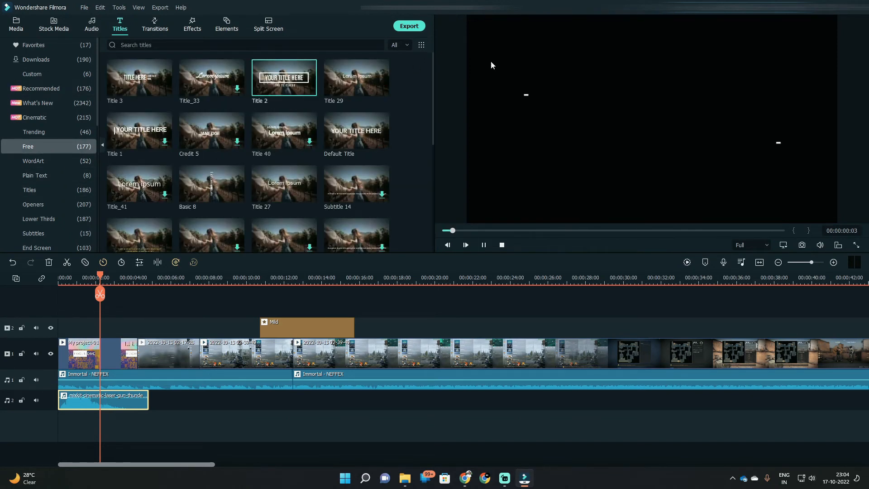
Step: Shift all existing clips about 3 seconds later and place Title 2 on the main video track before the intro clip
left_click_drag(130, 447, 99, 340)
key("ctrl+a")
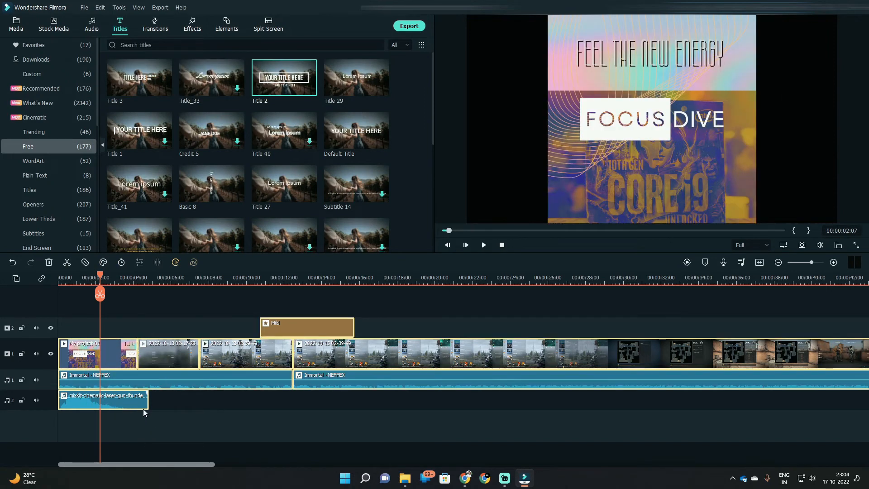
left_click_drag(113, 358, 182, 348)
left_click_drag(90, 356, 62, 324)
left_click_drag(152, 325, 82, 356)
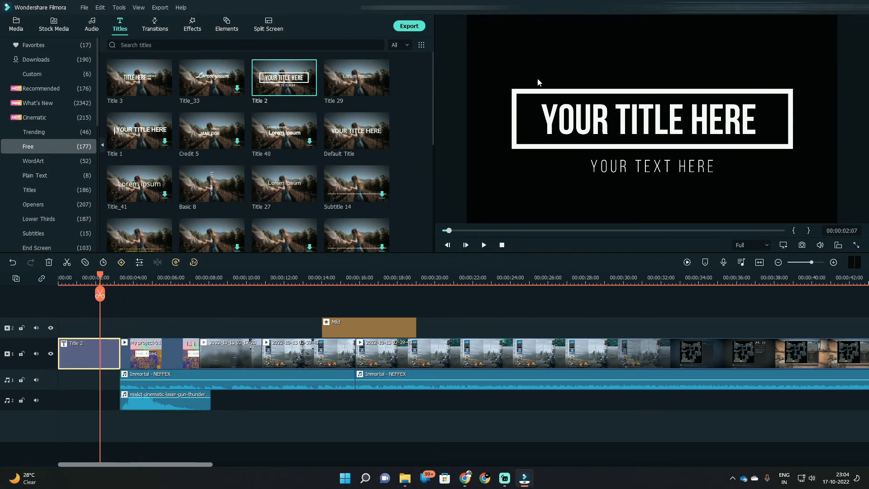
Step: Replace the main heading text of Title 2 with "FOCUS"
double_click(559, 115)
left_click_drag(217, 89, 158, 89)
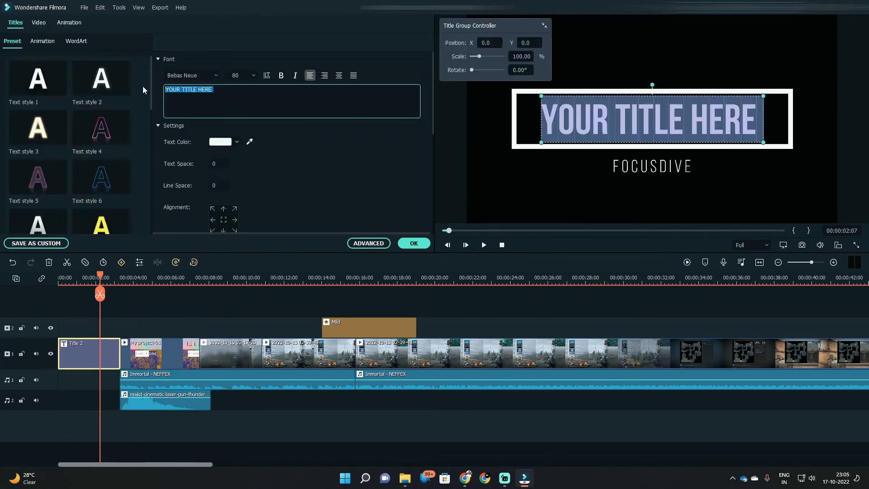
type("FOCUS")
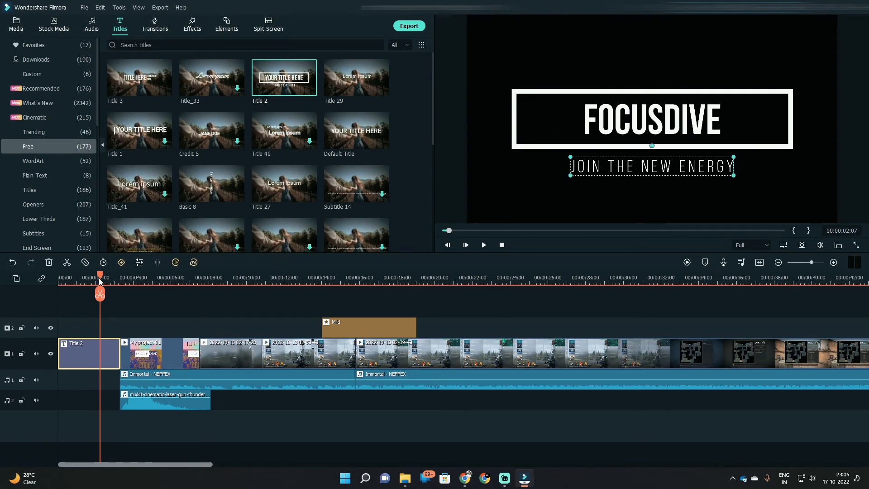
Step: Add the New LowerThirds 2 title above the intro clip at 00:00:04:13, and play back from the timeline start
left_click_drag(98, 278, 141, 279)
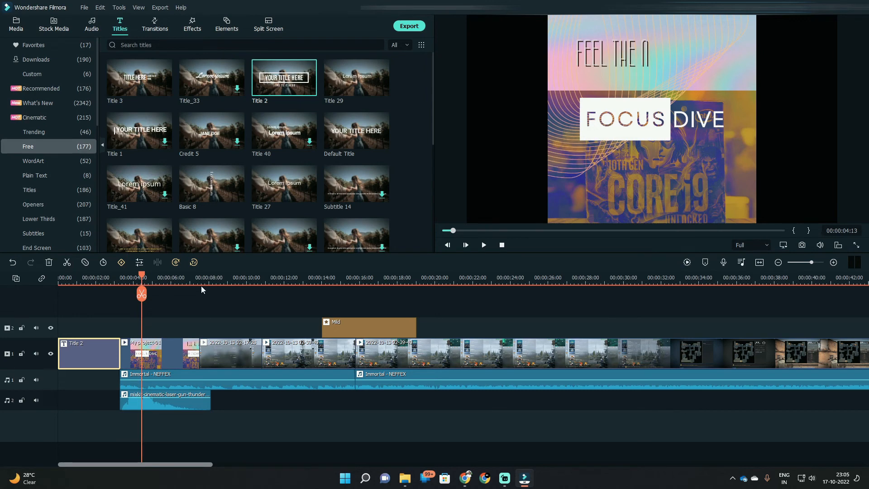
left_click(39, 219)
left_click_drag(212, 130, 143, 327)
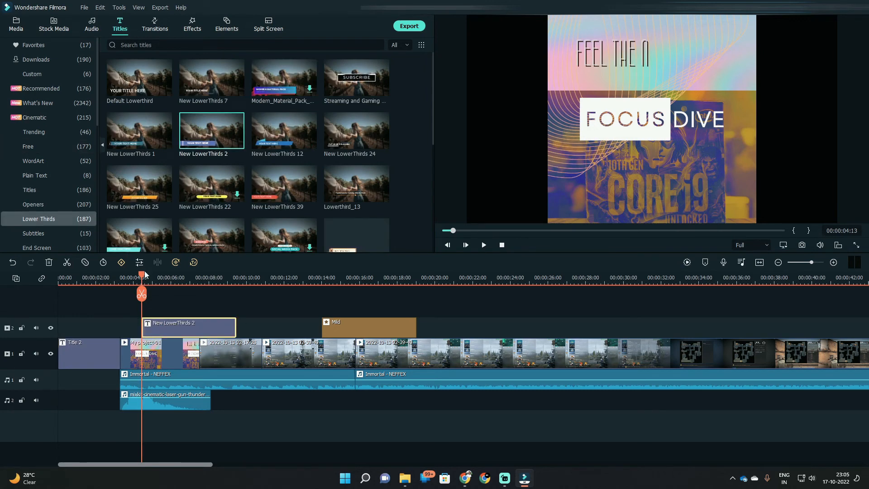
left_click_drag(144, 274, 42, 297)
key("space")
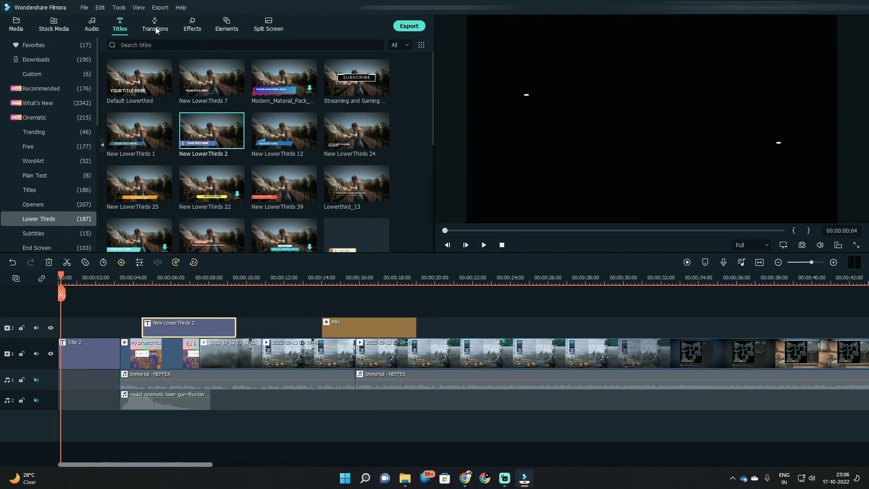
Step: Add the recommended Shake It Up Pack transition between the two gameplay clips at about 16 seconds, and play back from 00:00:13:21
left_click(155, 30)
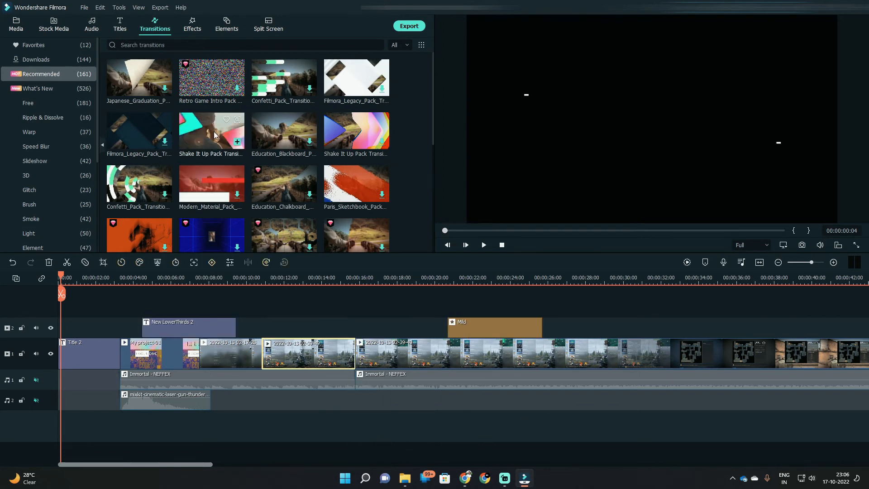
left_click_drag(211, 133, 348, 351)
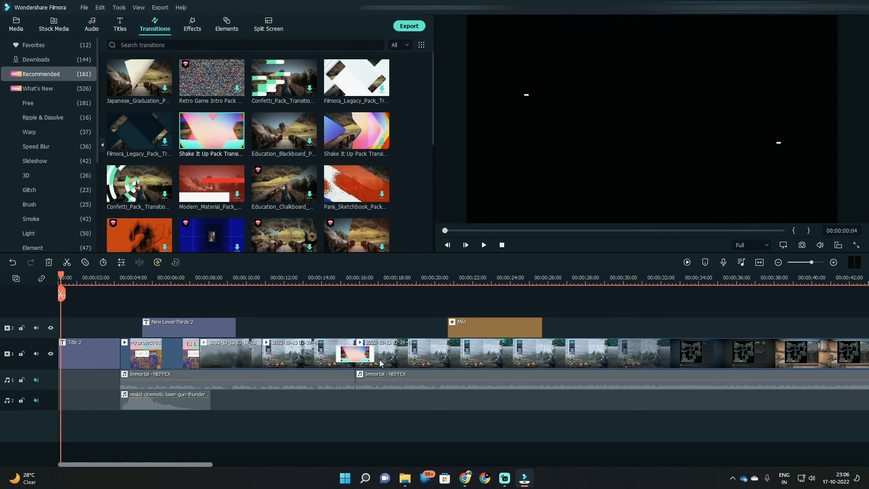
left_click(479, 327)
left_click(316, 278)
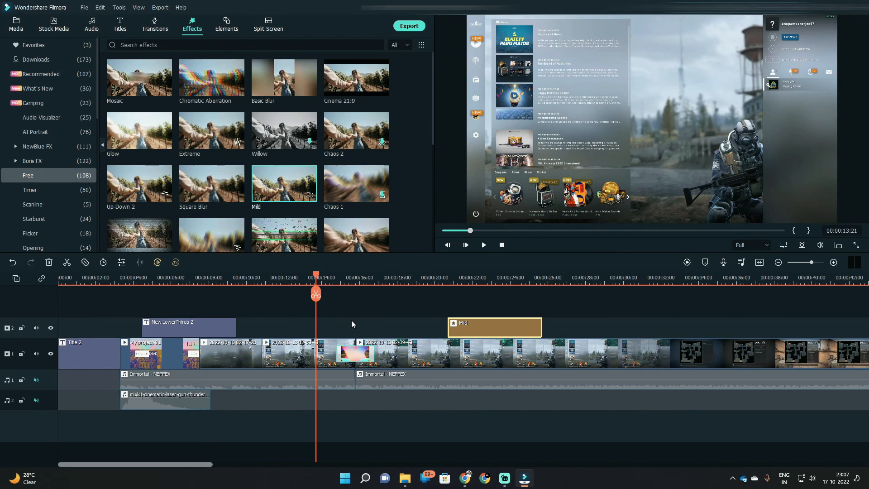
key("space")
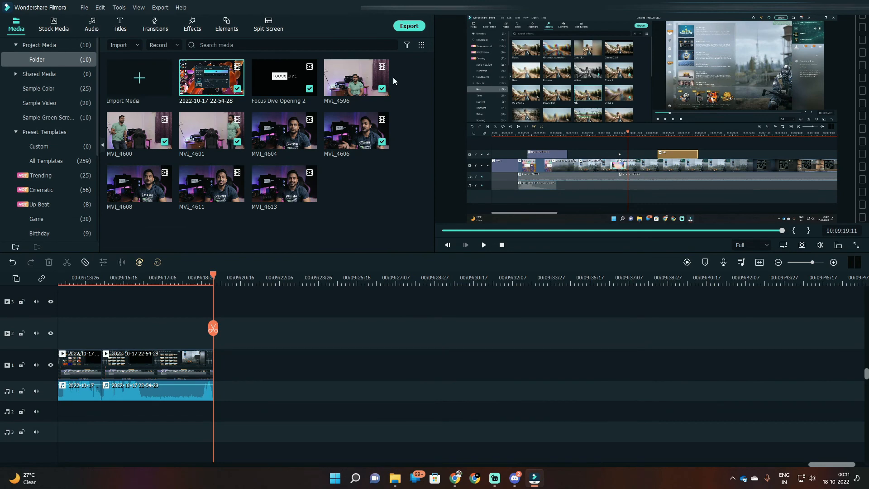
Step: Open the export settings and look at the YouTube and Device export options
left_click(409, 26)
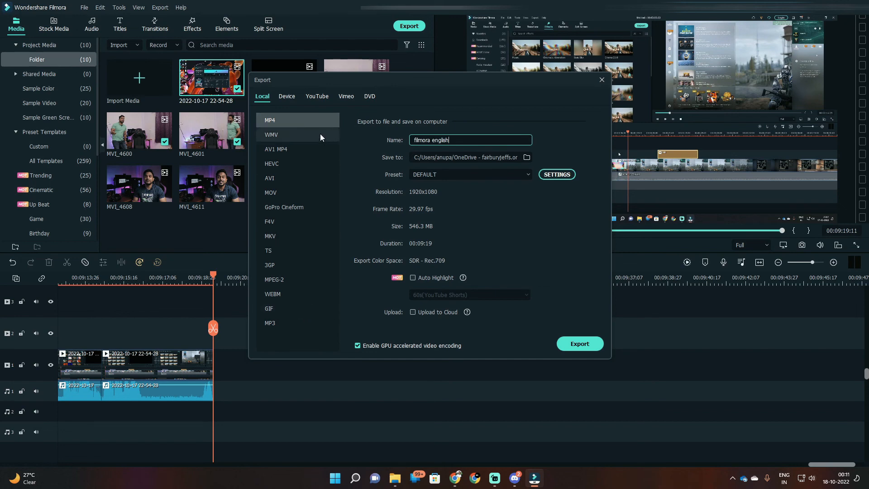
left_click(317, 97)
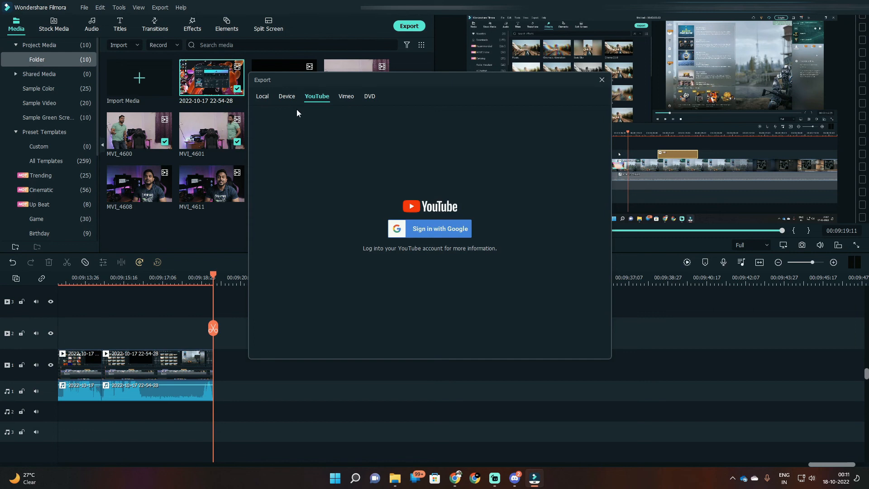
left_click(288, 97)
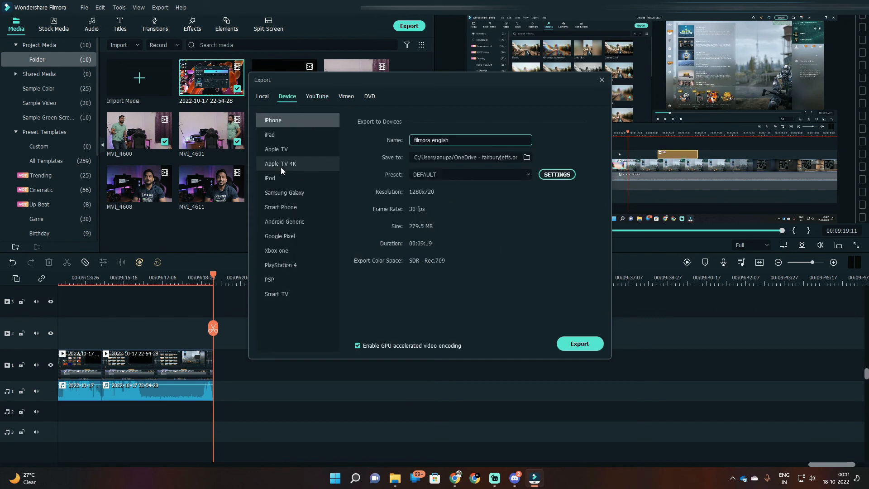
Step: Select ABJ Preset for the local MP4 export, and toggle Auto Highlight on and back off
left_click(263, 96)
left_click(488, 176)
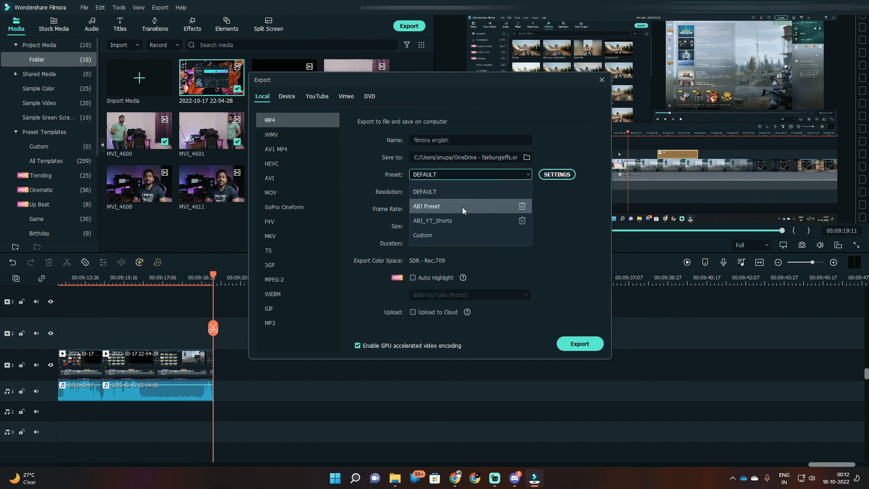
left_click(463, 207)
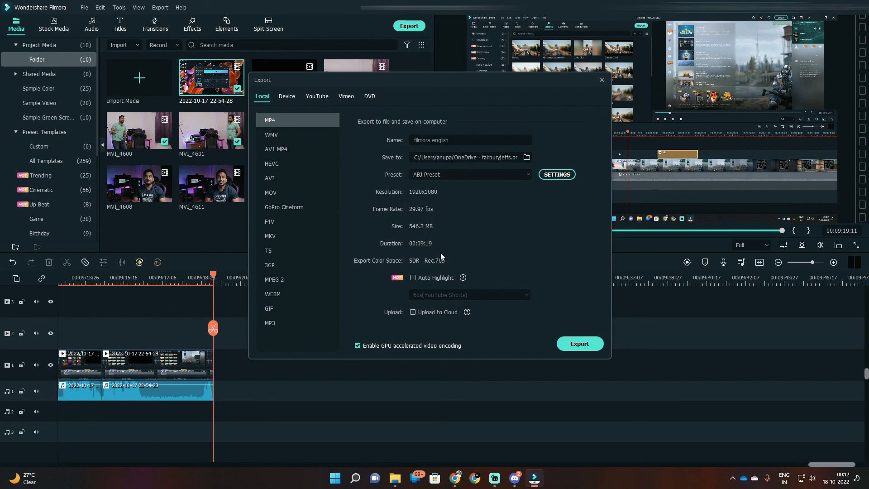
left_click(415, 278)
left_click(414, 277)
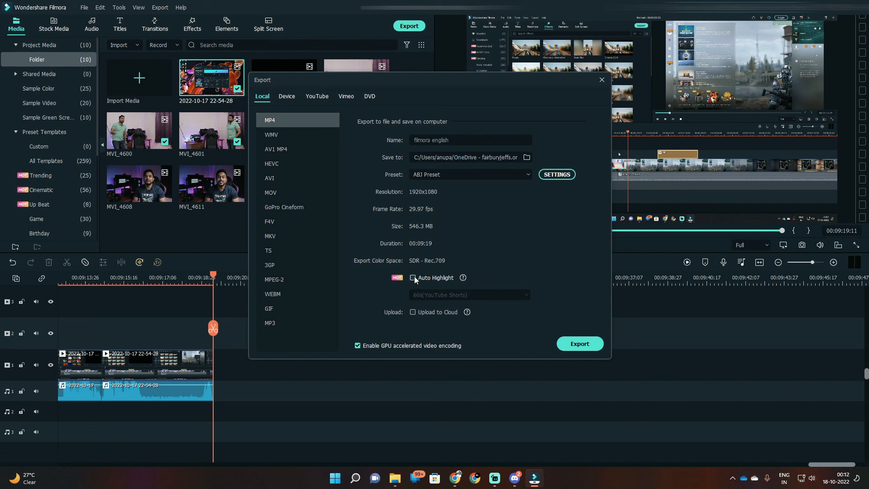